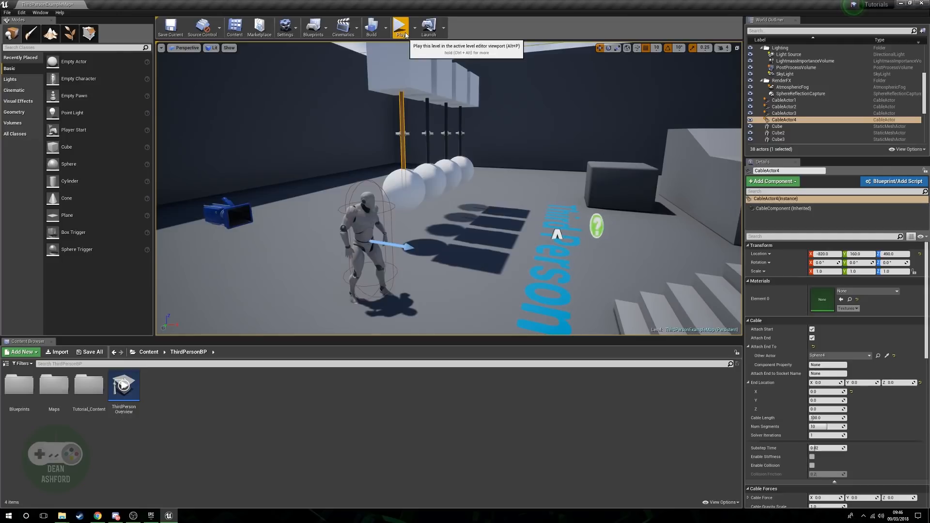
Play the level and run the character around the existing row of hanging spheres to test their swing, and stop playing.
key(w)
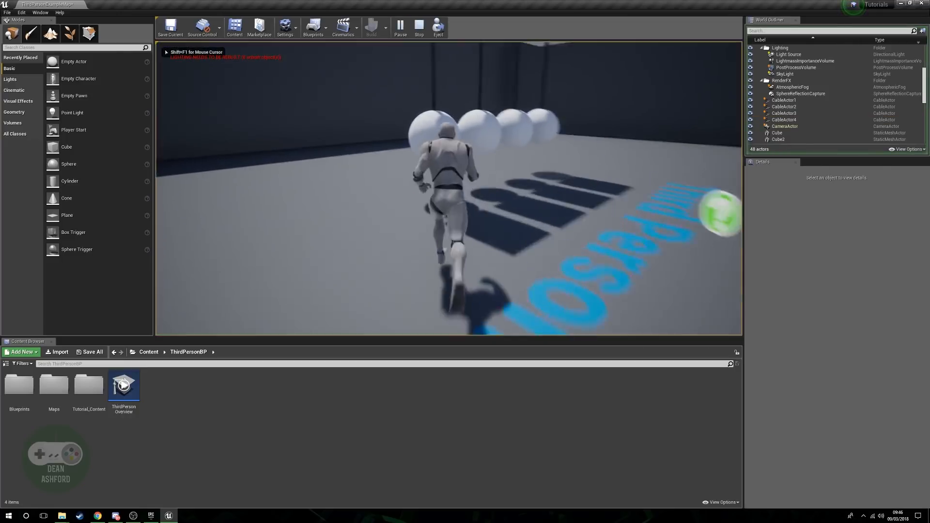
key(a)
key(s)
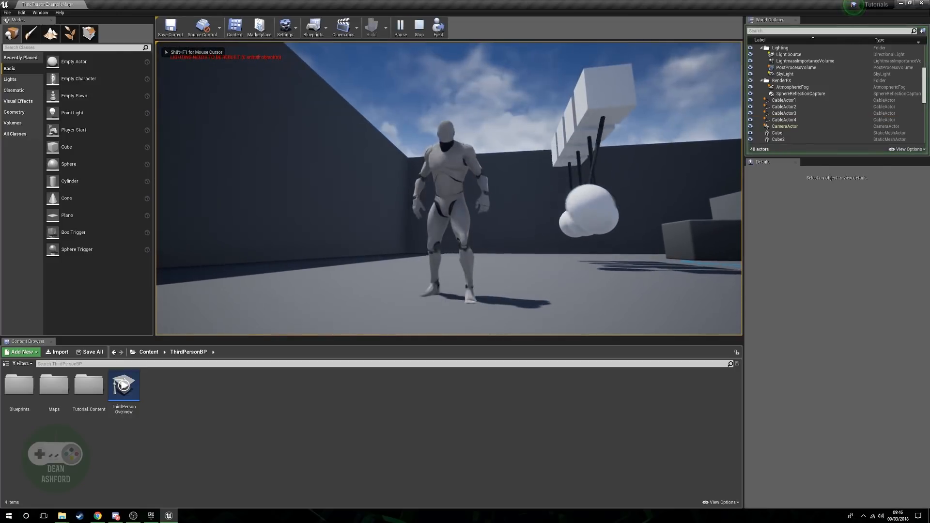
key(w)
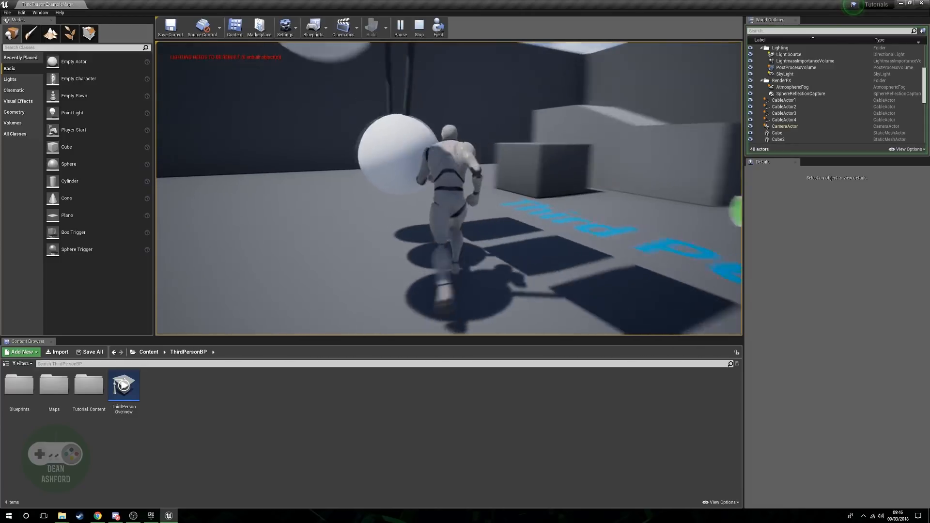
key(d)
key(w)
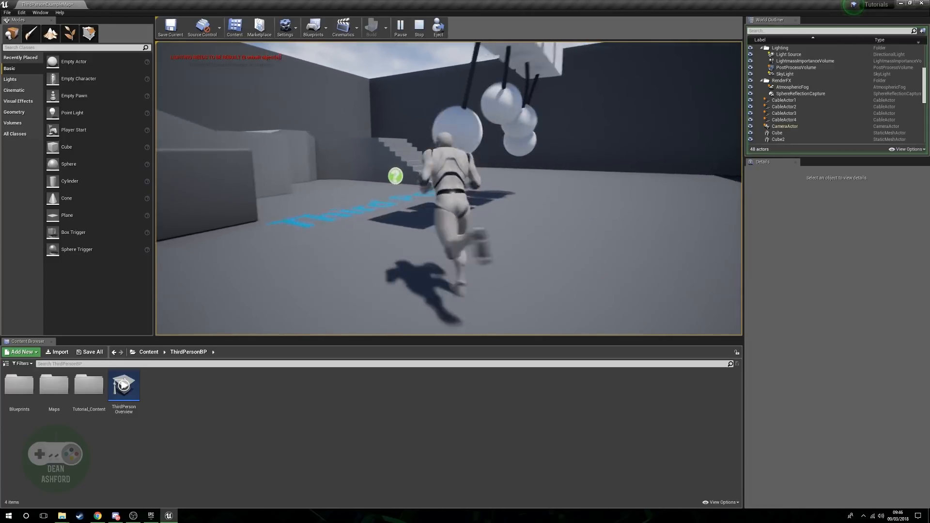
key(s)
key(Escape)
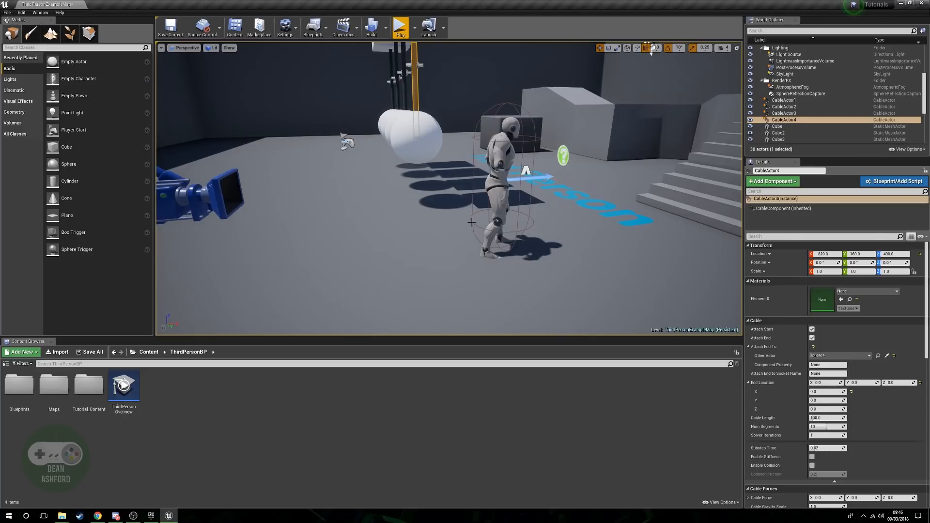
Place a cube in the open floor area away from the hanging spheres and raise it to Z 550.
right_drag(417, 193, 567, 200)
click(213, 160)
key(s)
right_drag(523, 233, 484, 245)
drag(628, 99, 646, 175)
right_drag(632, 159, 599, 156)
right_click(632, 160)
right_drag(457, 189, 446, 191)
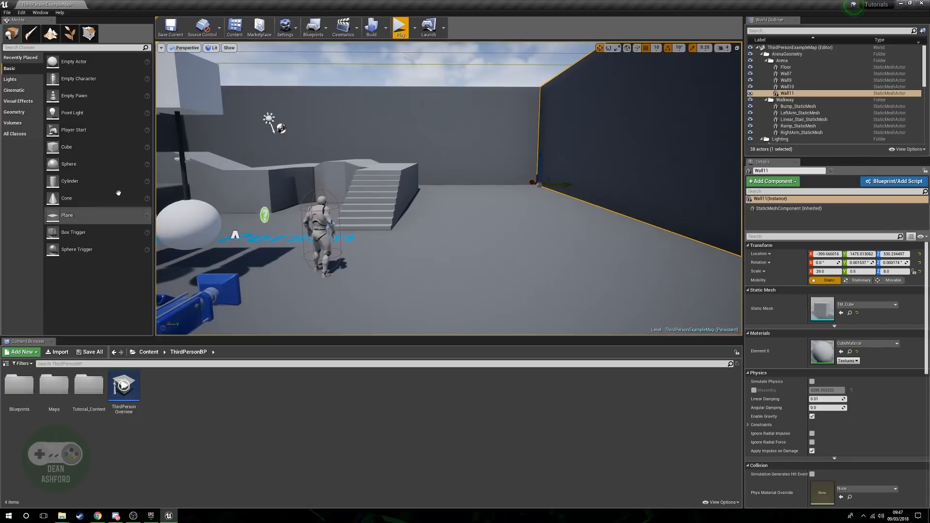
drag(97, 148, 461, 261)
drag(464, 224, 454, 58)
mouse_move(530, 149)
right_down()
mouse_move(521, 149)
mouse_move(531, 148)
right_up()
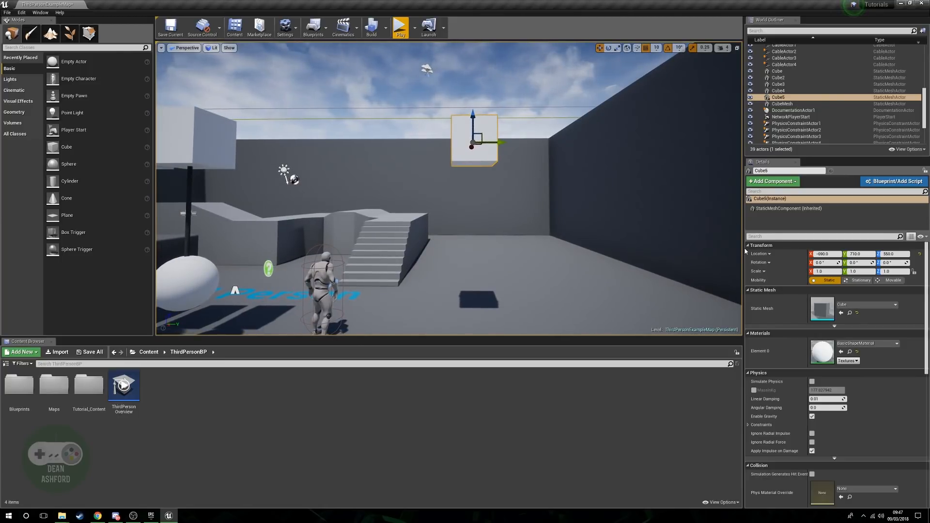
Add a sphere to the level and give it the new cube's location by copying and pasting the location.
right_click(769, 256)
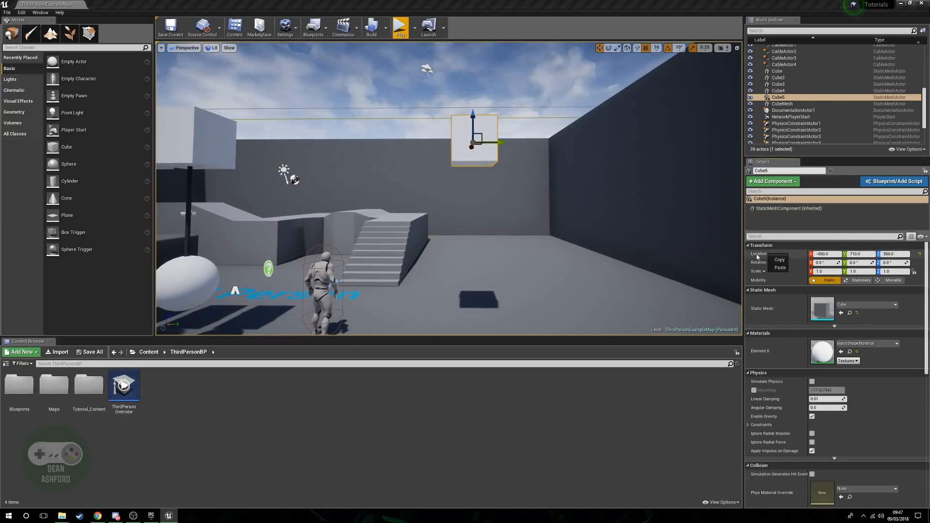
click(780, 261)
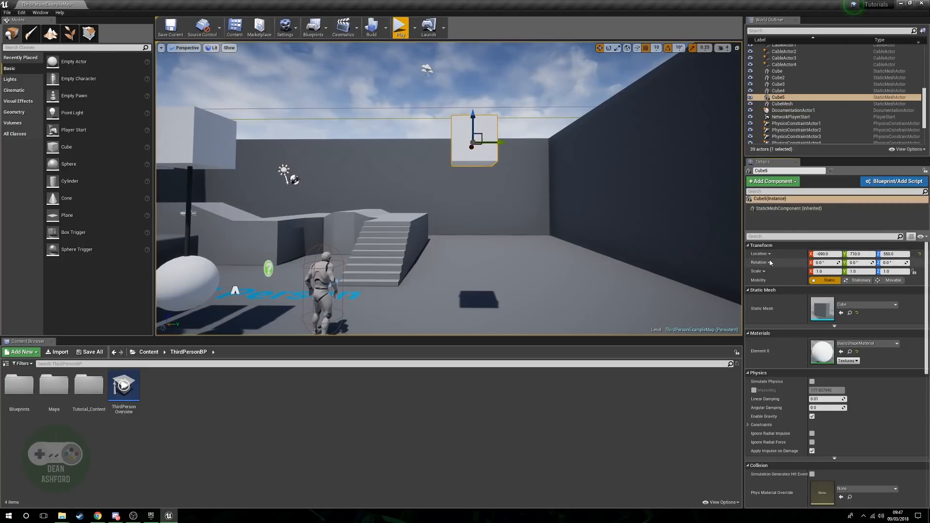
drag(65, 165, 465, 322)
right_click(765, 254)
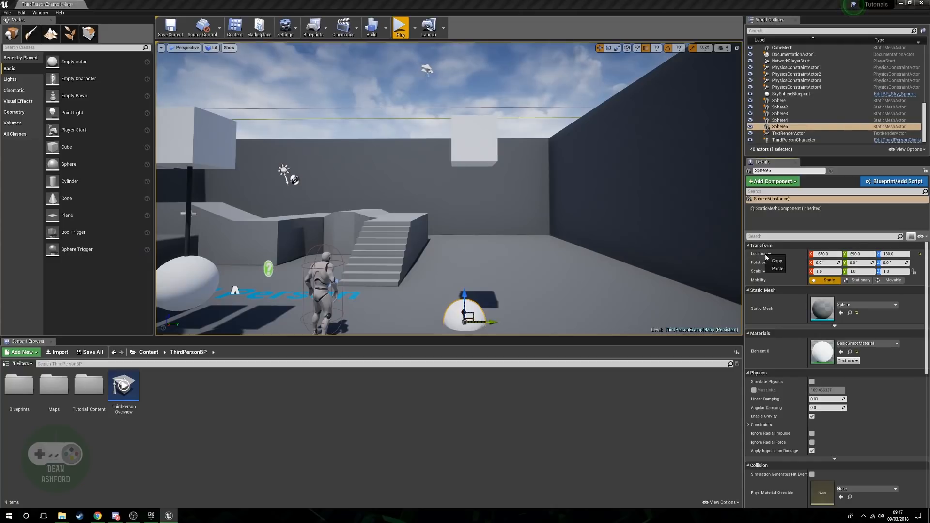
click(778, 269)
Lower the new sphere straight down below the cube to Z 240.
drag(474, 116, 495, 248)
right_drag(513, 254, 341, 253)
key(d)
mouse_move(492, 245)
right_down()
mouse_move(671, 247)
mouse_move(497, 247)
right_up()
key(a)
key(d)
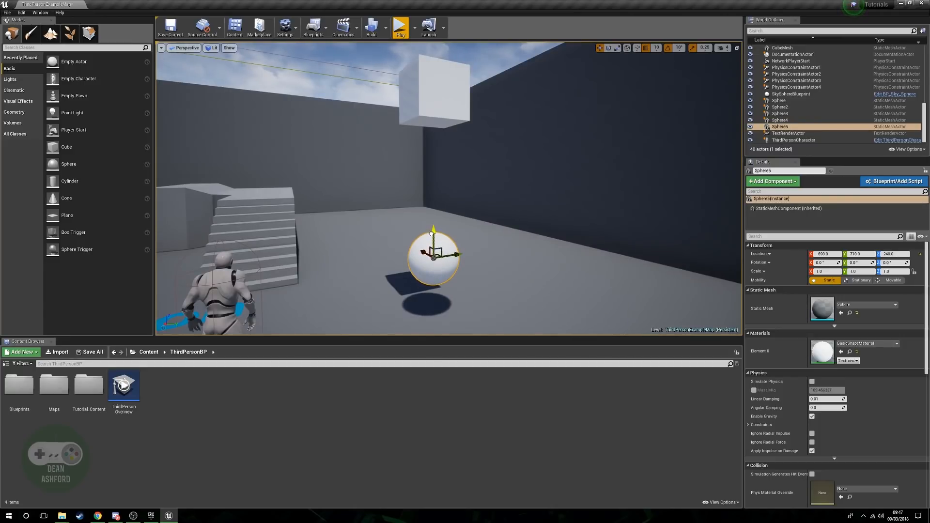
Find the Physics Constraint Actor, place one in the level and paste the cube's location onto it.
click(110, 48)
text(phy)
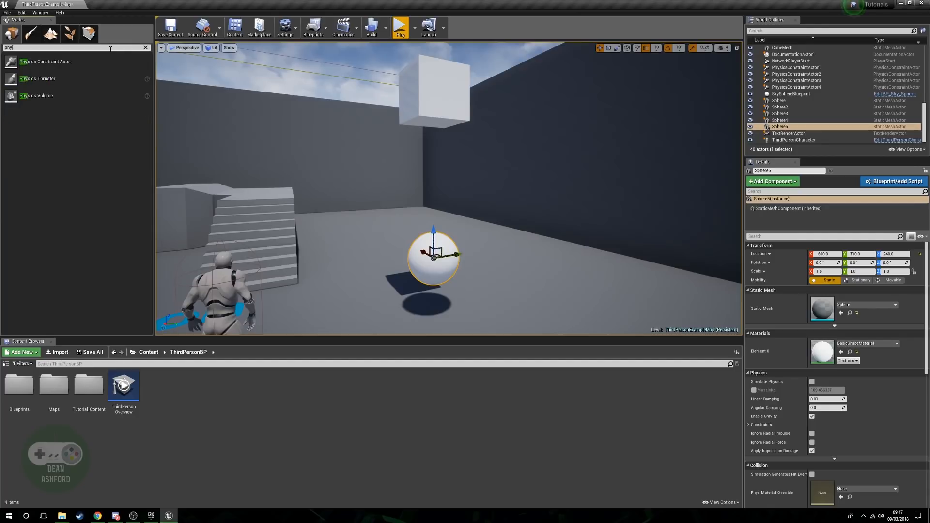
drag(90, 63, 348, 281)
click(766, 255)
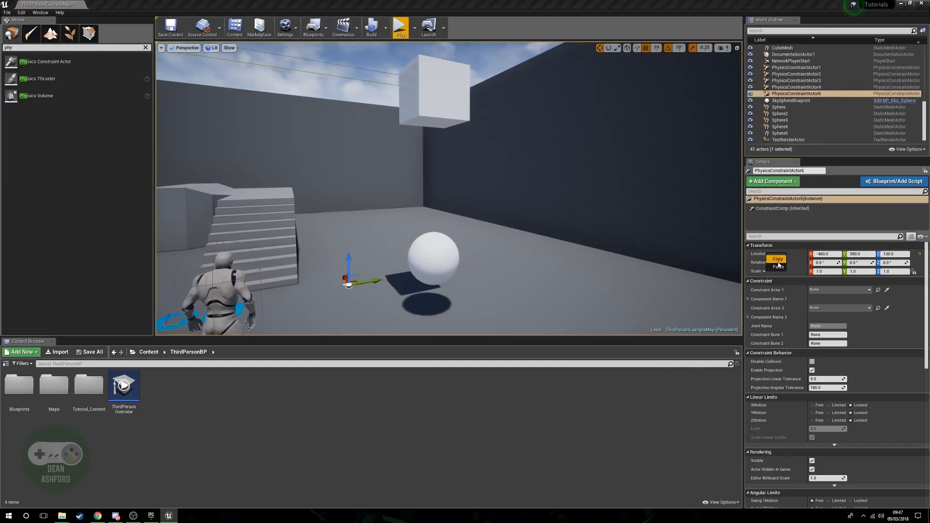
click(778, 267)
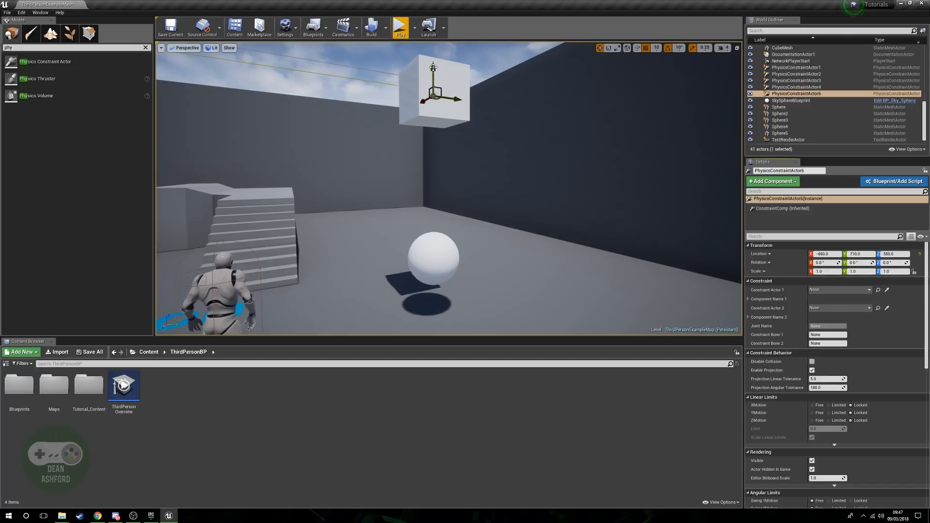
Lower the physics constraint to Z 390, midway between the new cube and sphere.
right_drag(465, 183, 230, 186)
key(d)
key(w)
key(d)
key(w)
right_drag(370, 171, 532, 167)
key(s)
key(a)
key(s)
key(d)
right_drag(557, 206, 511, 209)
key(a)
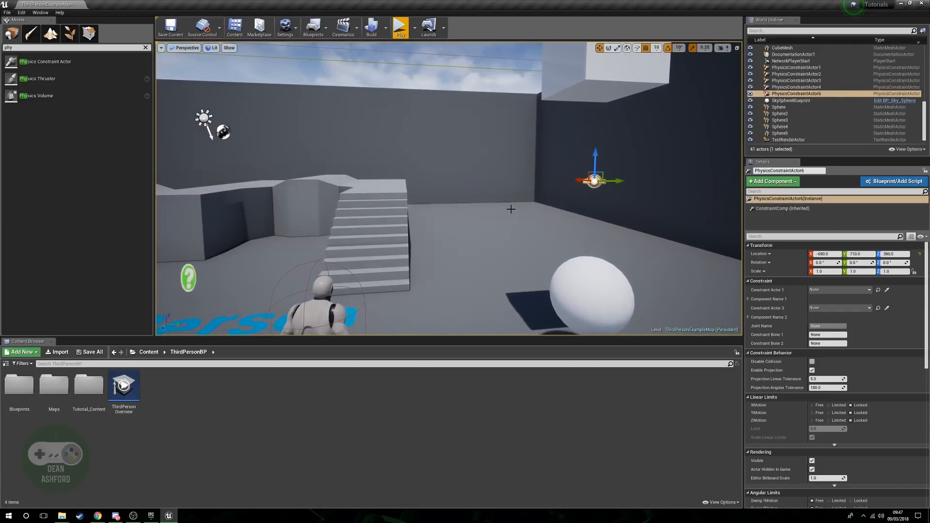
Assign the new cube as Constraint Actor 1 and the new sphere as Constraint Actor 2 of the physics constraint.
key(d)
right_drag(673, 272, 696, 233)
key(a)
key(w)
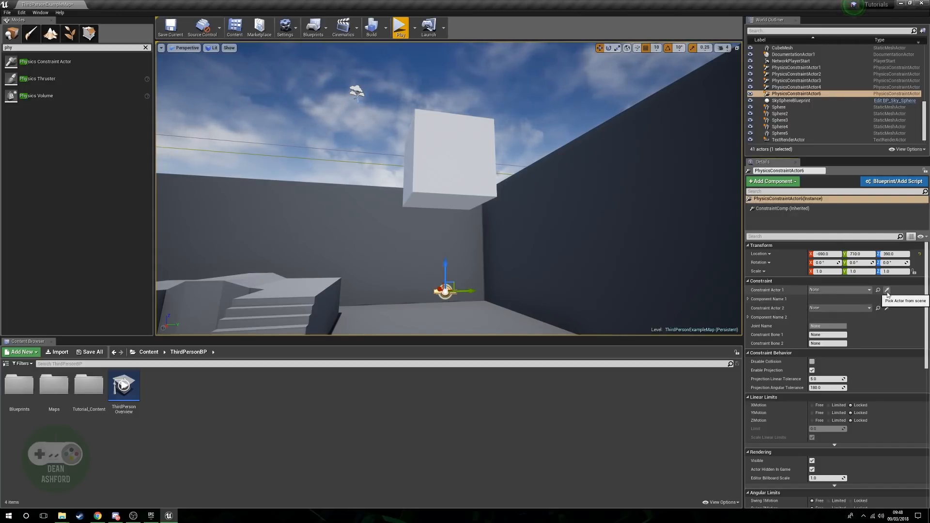
right_drag(521, 232, 379, 139)
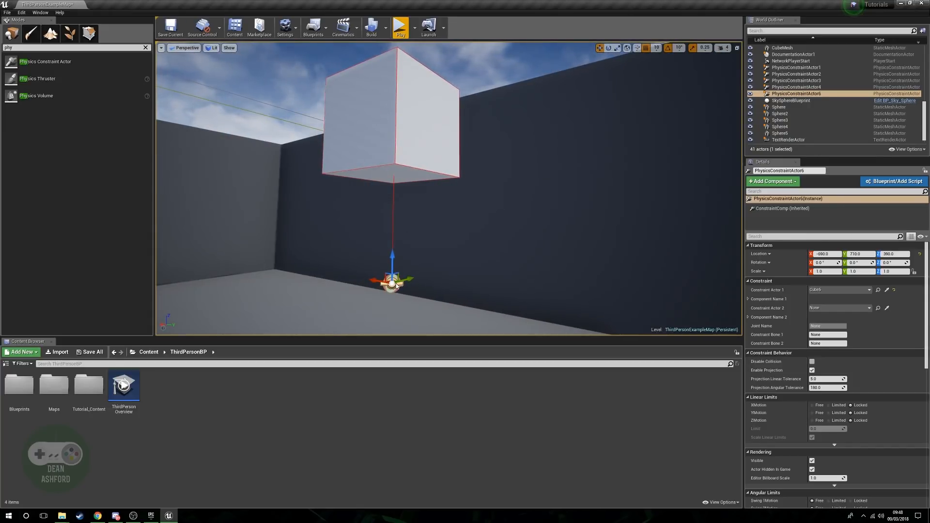
key(s)
right_drag(420, 274, 442, 273)
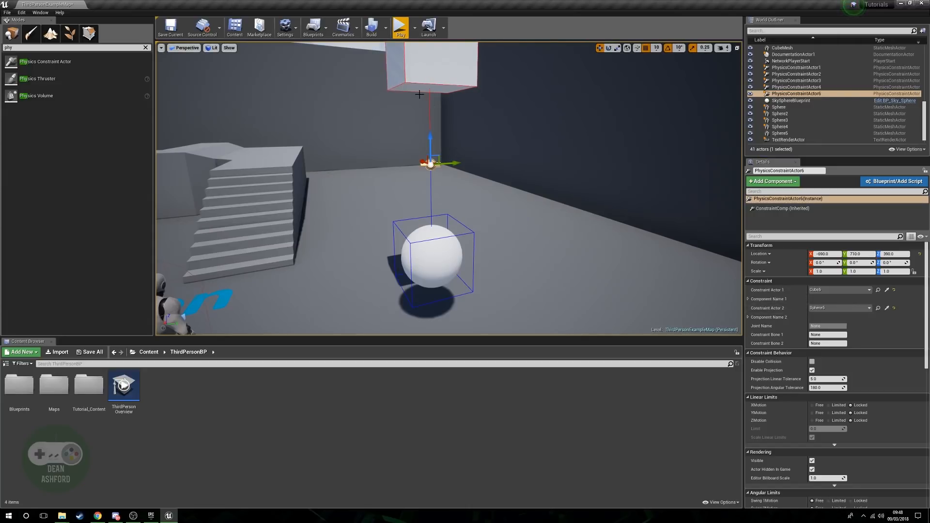
Briefly test-play the level, and enable Simulate Physics on the new sphere.
click(404, 22)
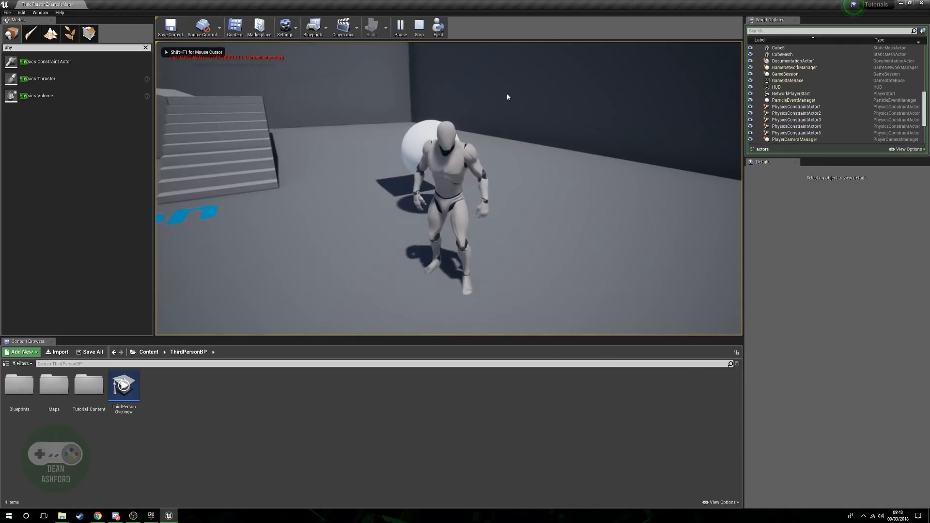
key(Escape)
key(f)
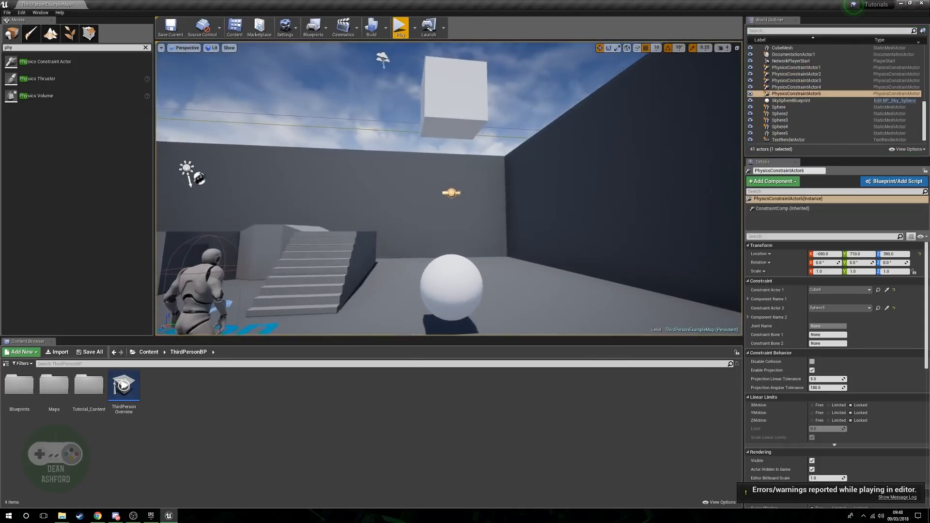
click(436, 276)
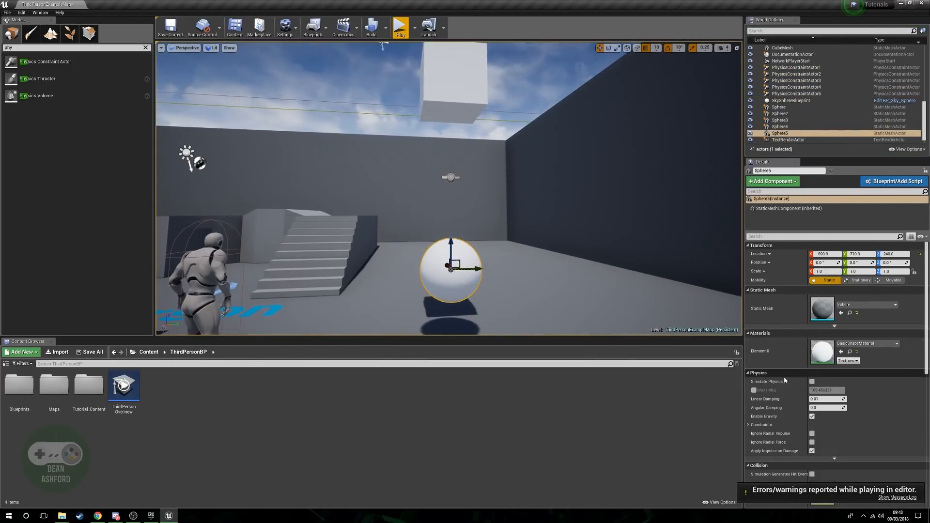
click(812, 382)
Play the level and run the character into the new sphere repeatedly to test how it swings, and stop playing.
click(400, 28)
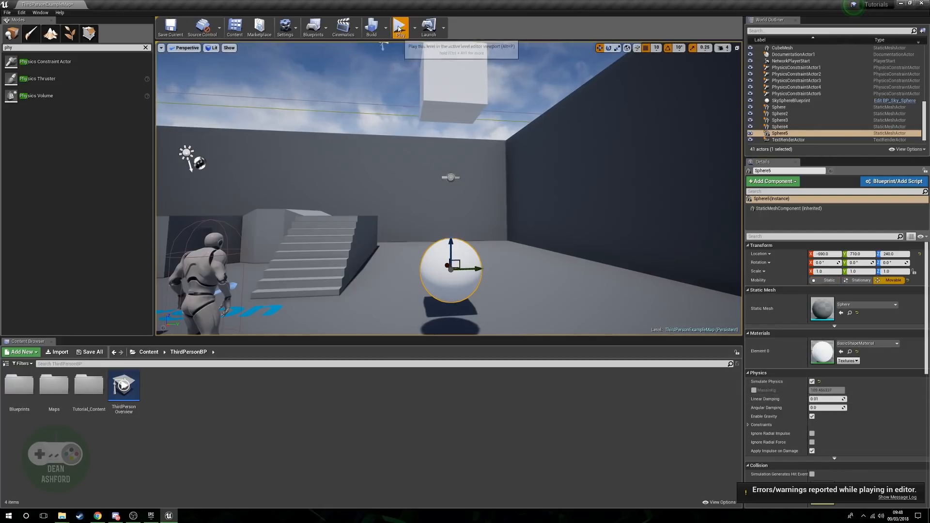
key(s)
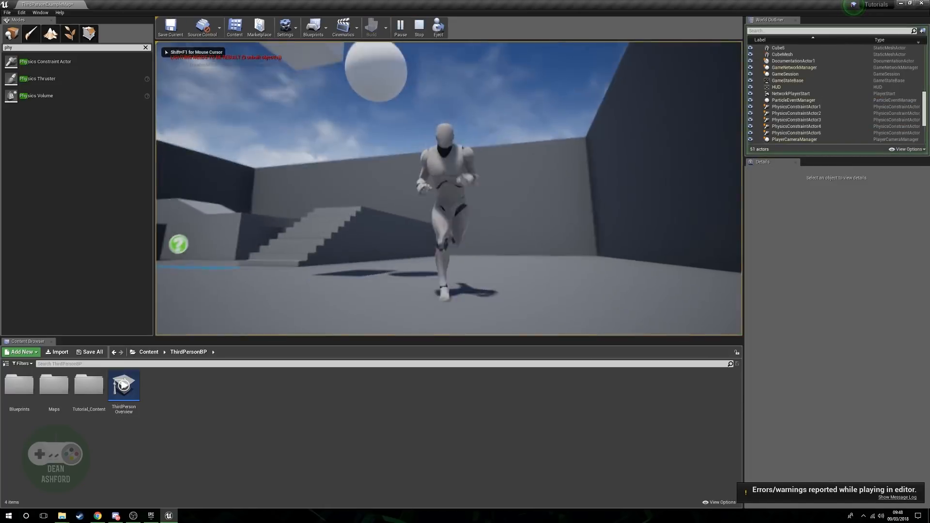
key(w)
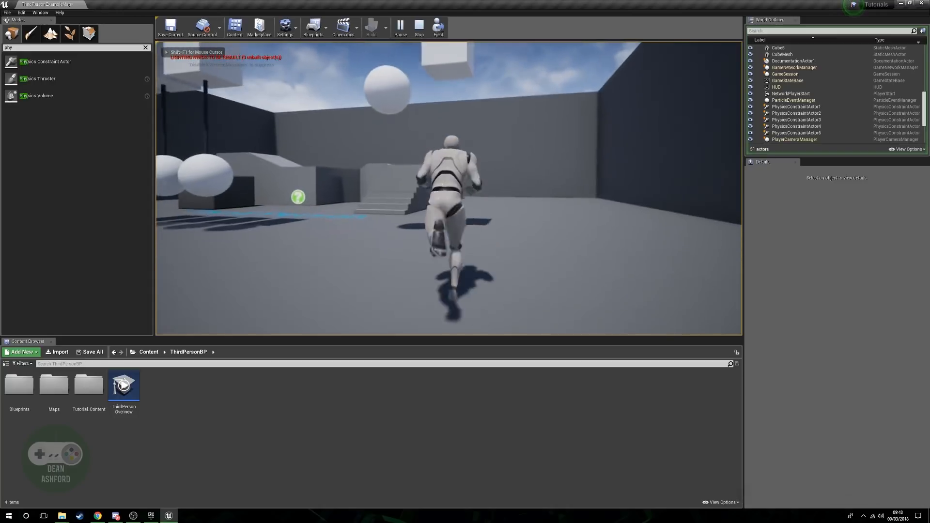
key(a)
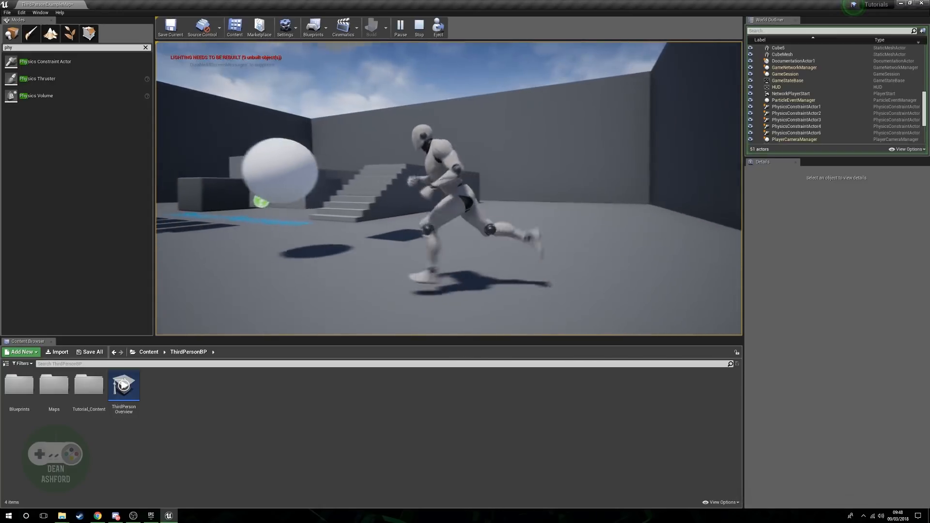
key(w)
key(d)
key(a)
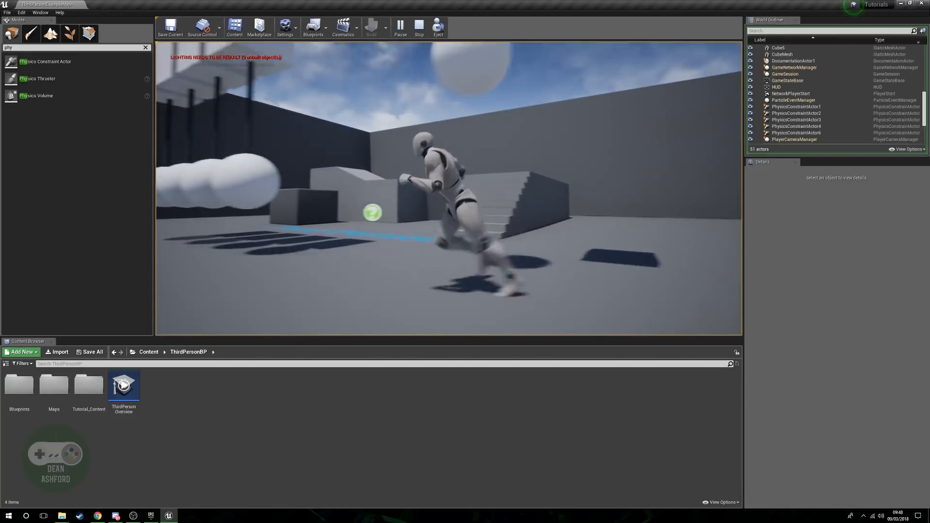
key(w)
key(d)
key(a)
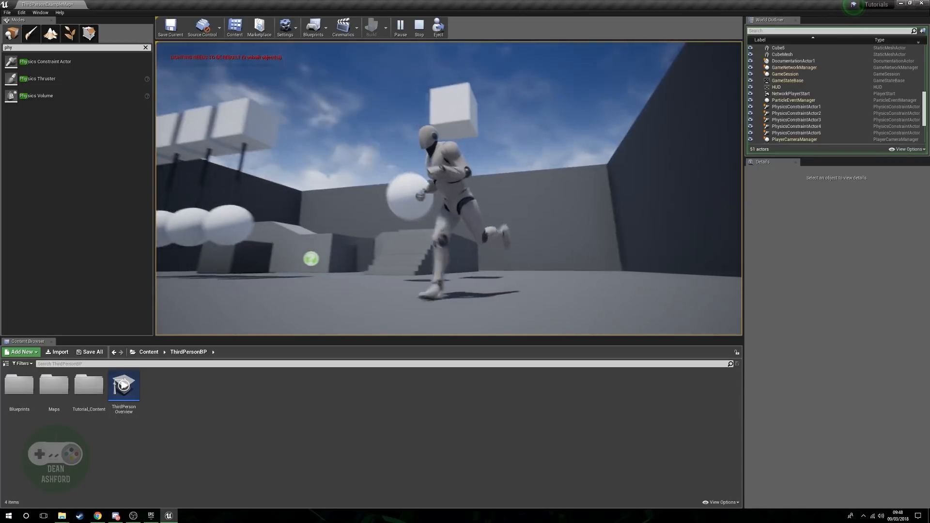
key(w)
key(d)
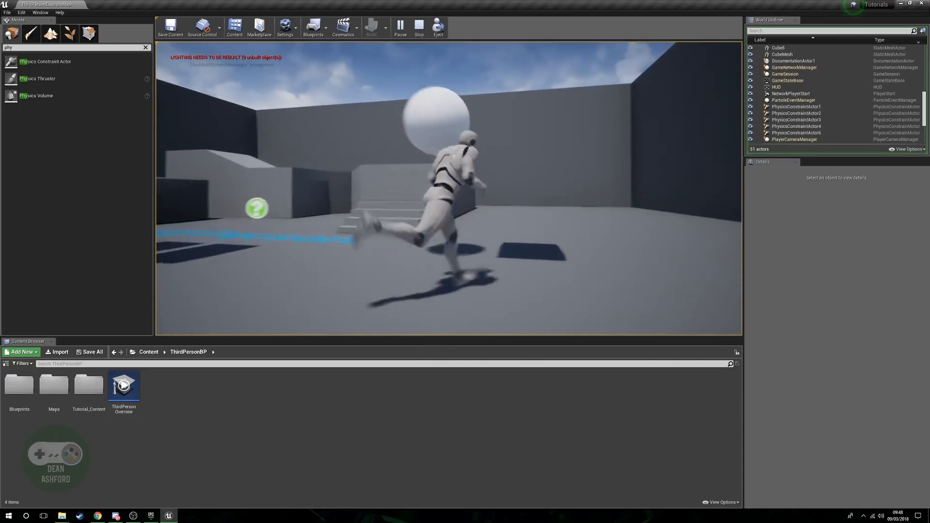
key(a)
key(w)
key(s)
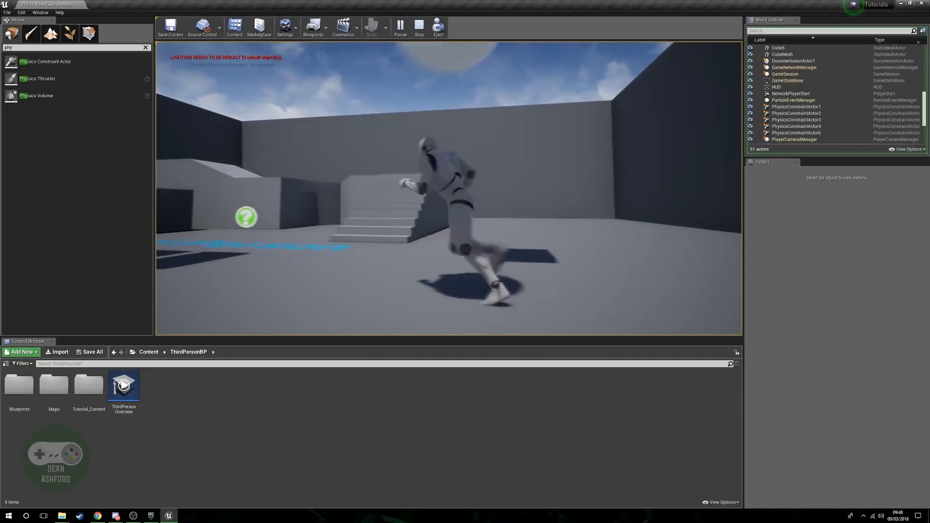
key(Escape)
Find the Cable Actor, place one in the level and paste the new cube's location onto it.
right_drag(716, 307, 682, 314)
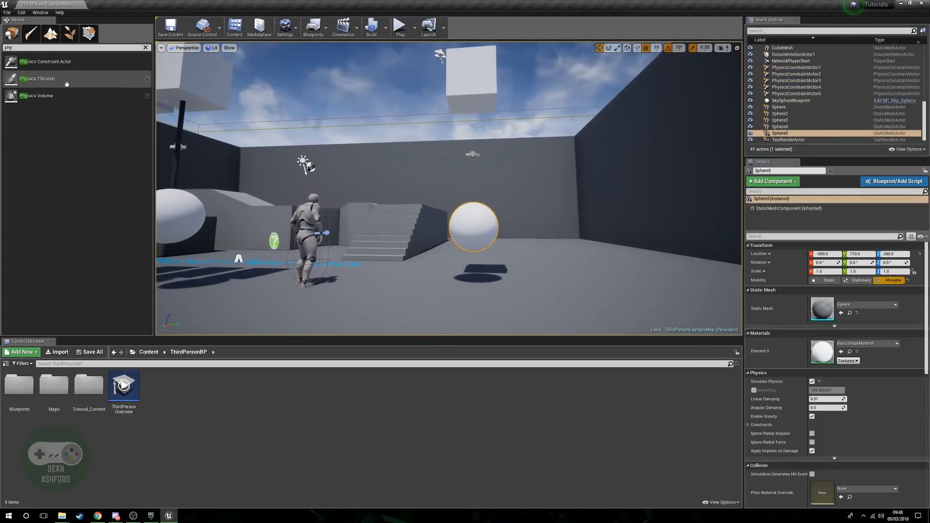
click(145, 48)
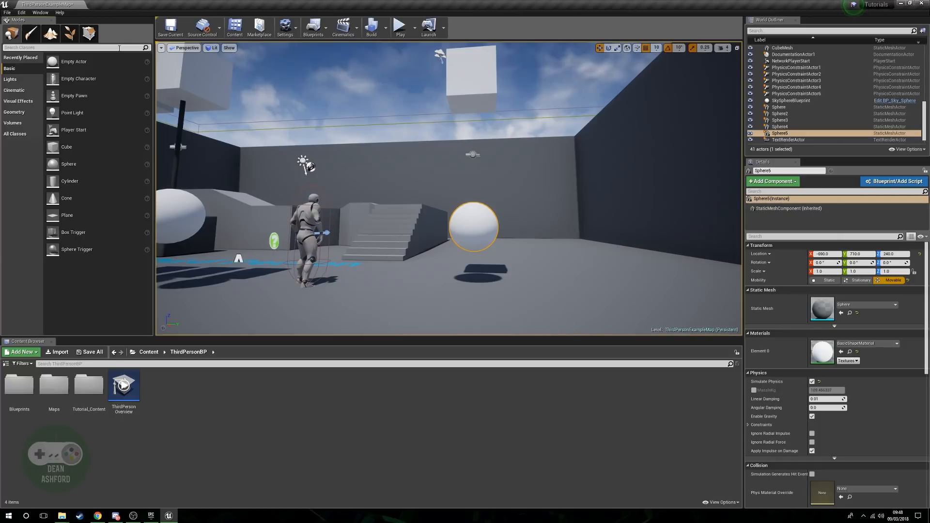
click(119, 48)
text(cabl)
drag(31, 61, 478, 287)
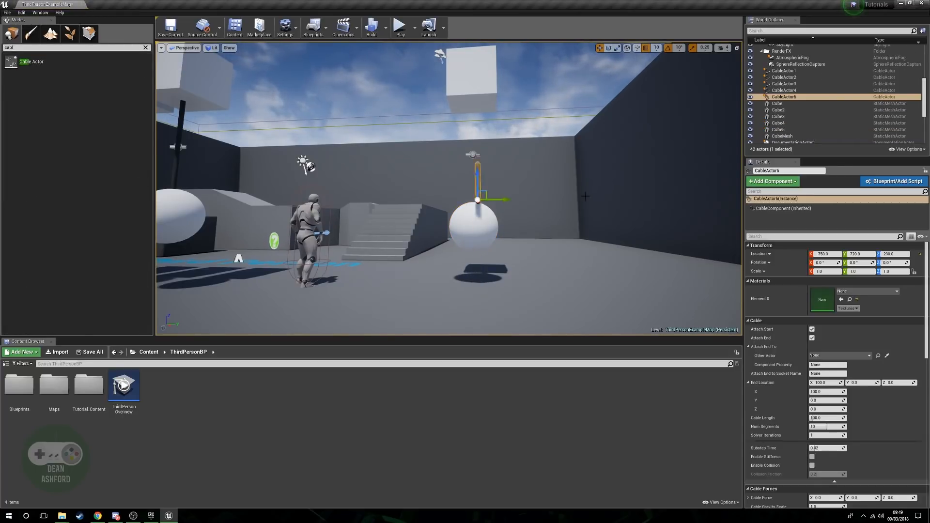
right_click(769, 261)
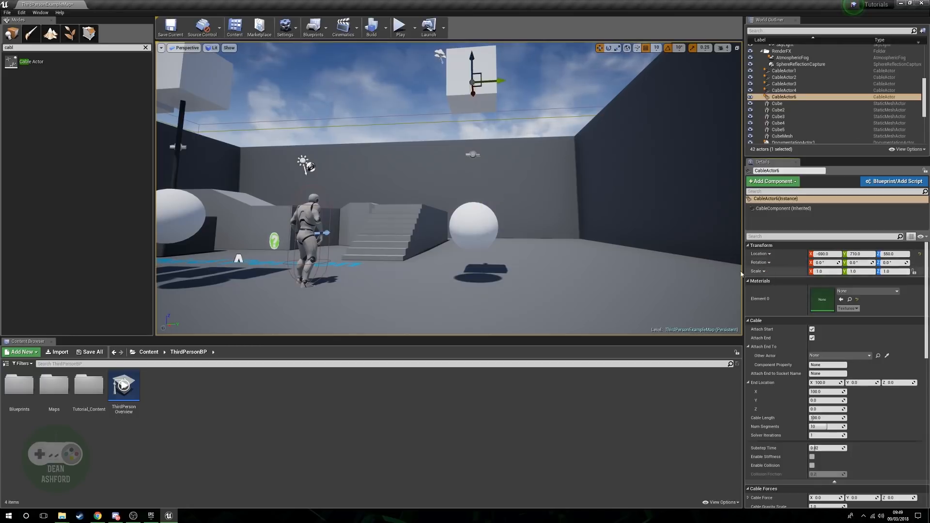
click(771, 268)
Lower the new cable actor to Z 510, at the underside of the cube.
key(f)
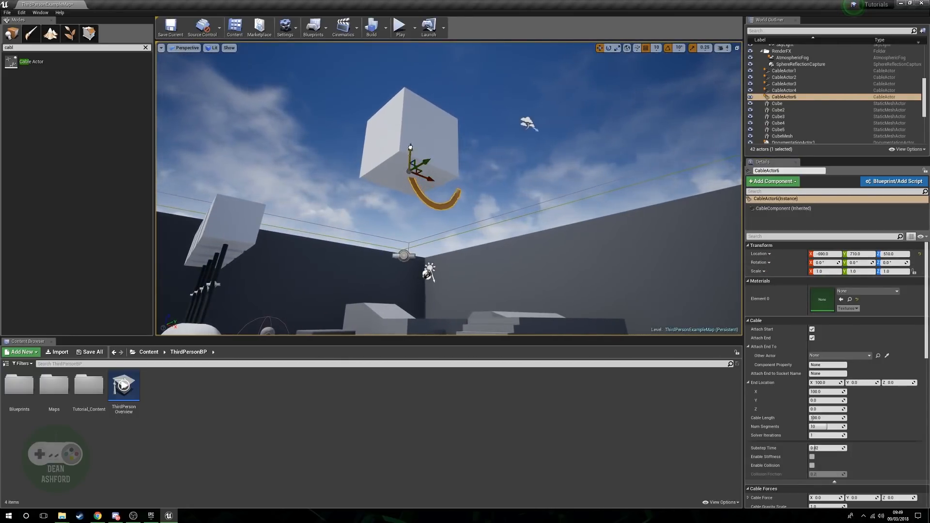
key(d)
right_drag(523, 206, 497, 237)
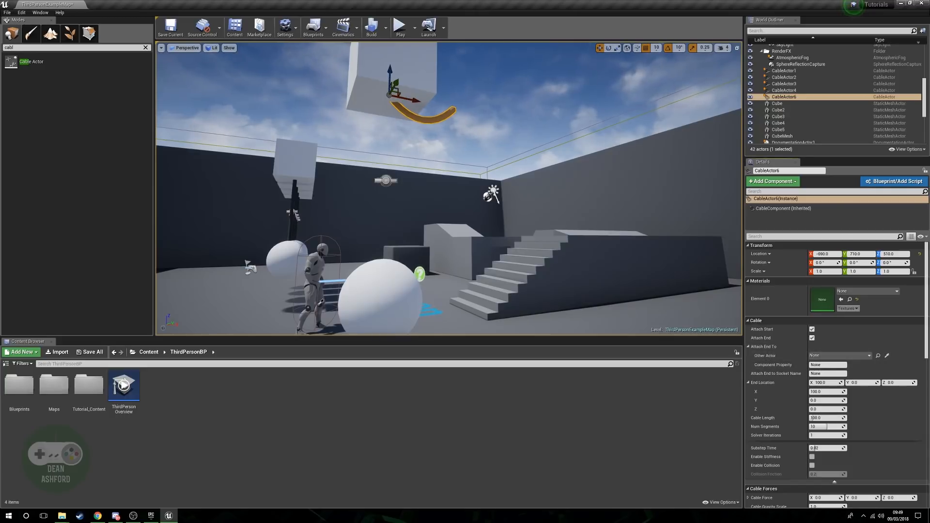
Attach the end of the new cable actor to the new sphere, Sphere5, as its Other Actor.
click(390, 297)
right_drag(390, 297, 356, 288)
key(s)
key(a)
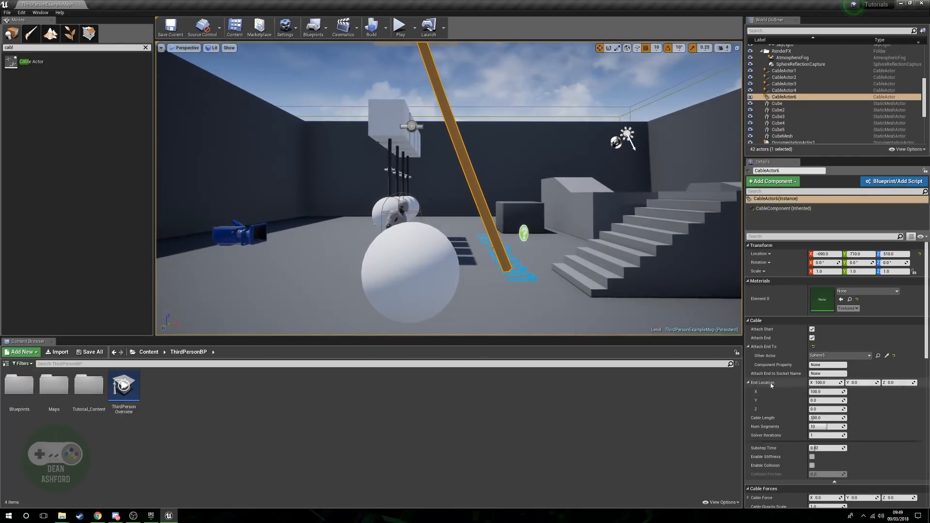
key(s)
key(a)
right_drag(389, 284, 361, 286)
key(Escape)
drag(389, 283, 372, 285)
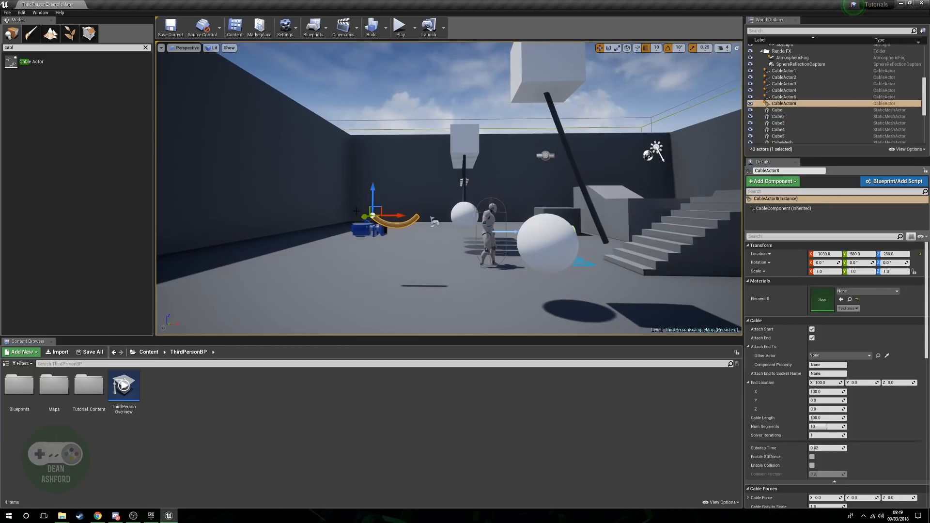
key(Delete)
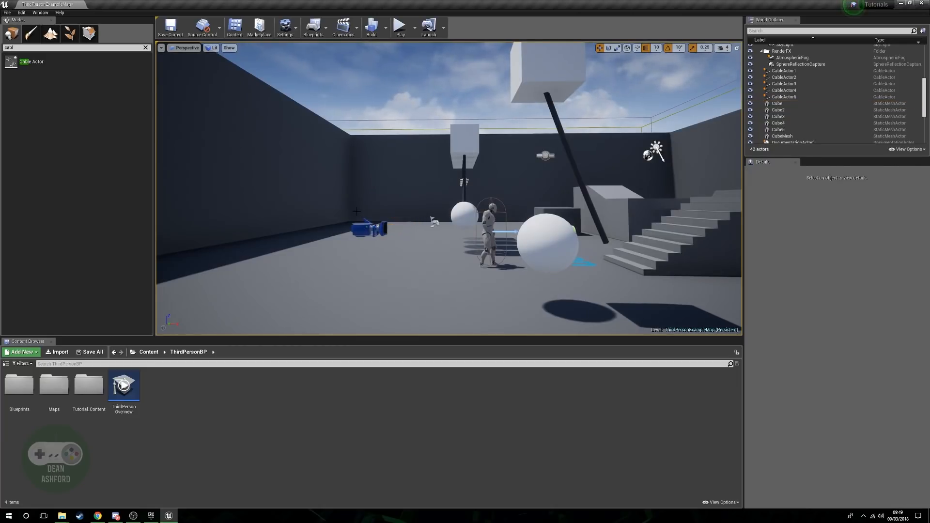
Set the pendulum cable's End Location X to 0 and play the level, running the character into the new sphere.
click(580, 186)
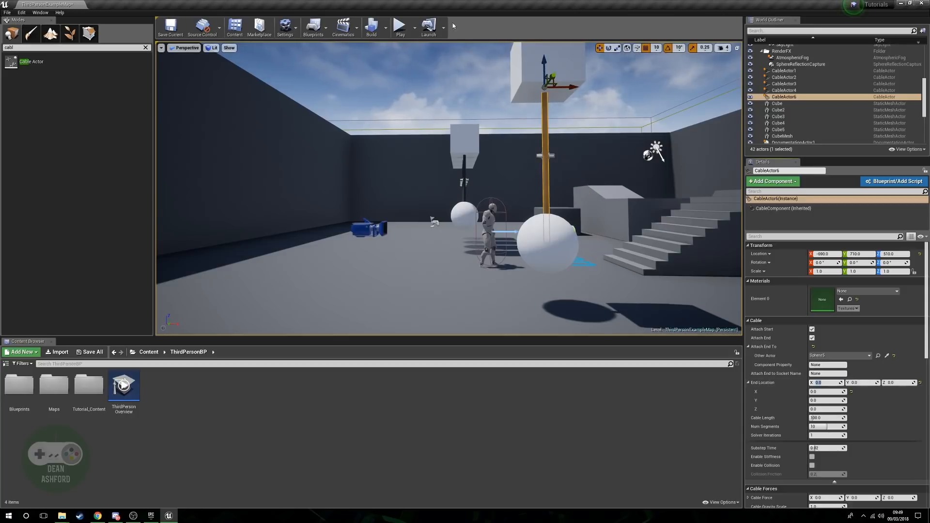
click(401, 26)
key(w)
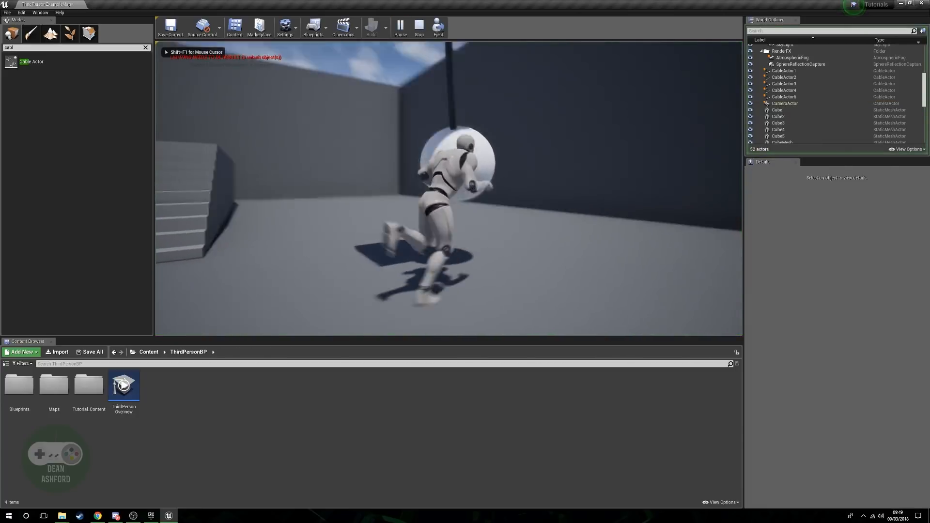
key(s)
key(a)
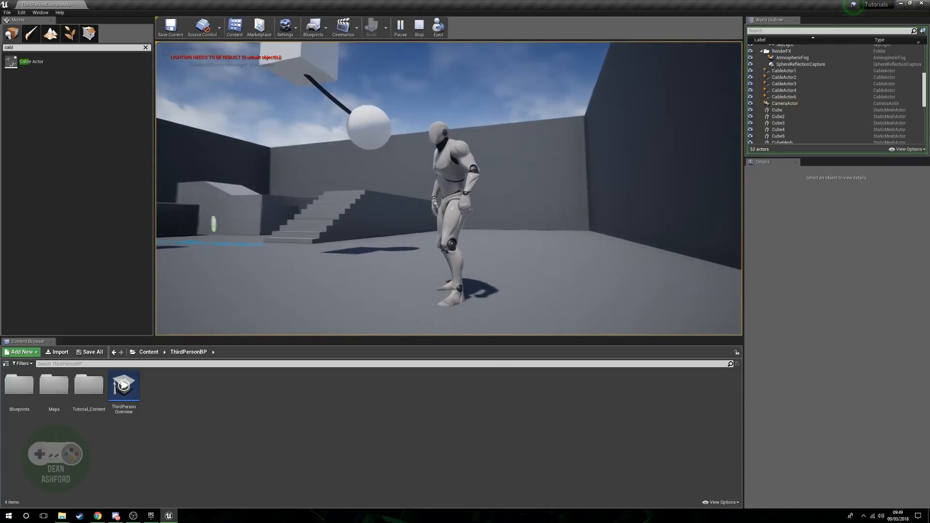
key(w)
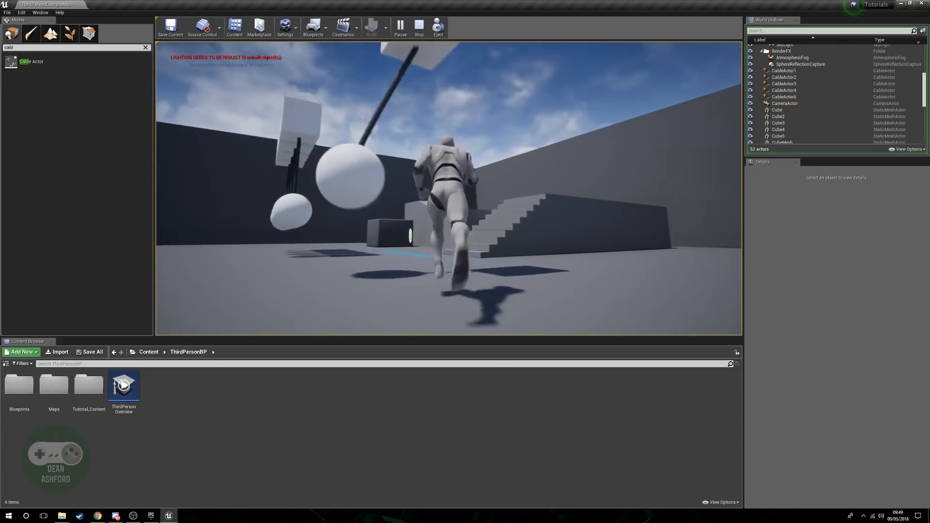
Run the character through the row of older pendulums to test their swinging, and stop playing.
key(a)
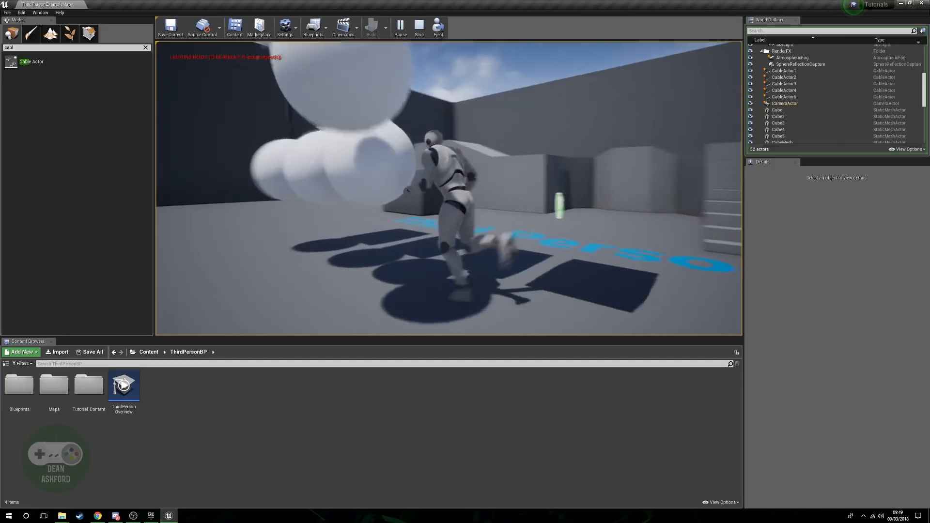
key(s)
key(w)
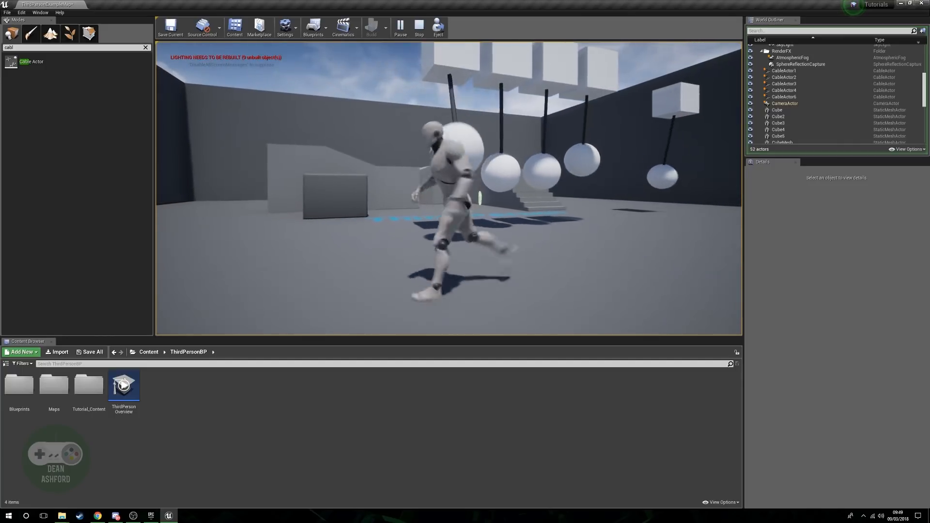
key(d)
key(s)
key(a)
key(w)
key(d)
key(Escape)
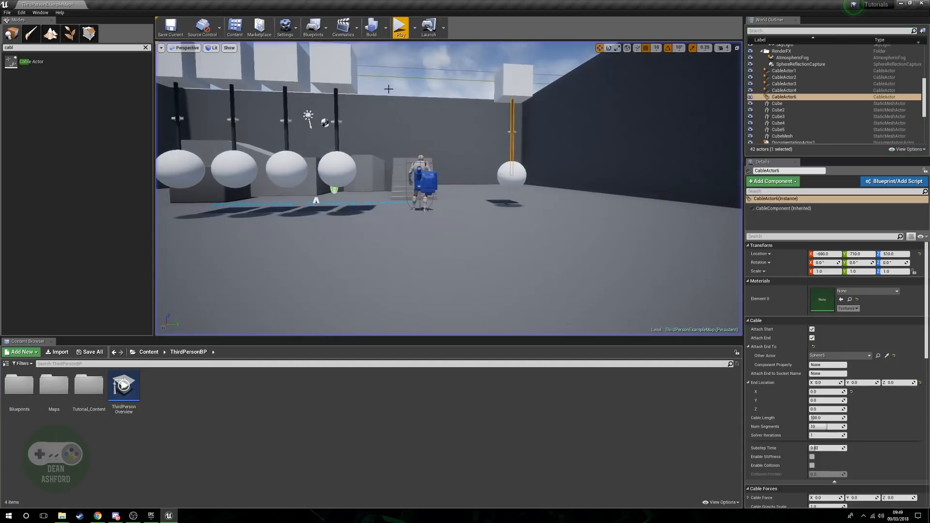
Delete the cable actor between the new cube and its sphere.
key(w)
mouse_move(490, 166)
right_down()
mouse_move(506, 130)
mouse_move(508, 157)
mouse_move(490, 160)
right_up()
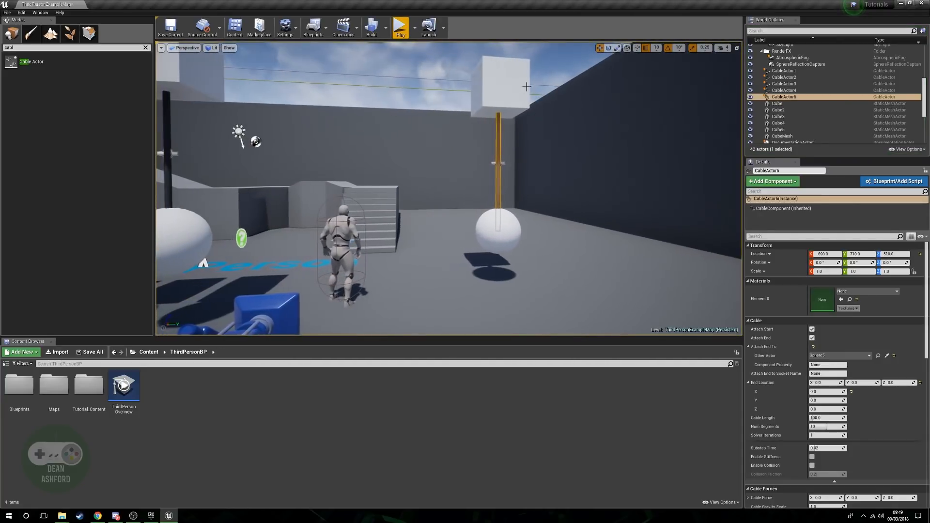
click(505, 103)
click(499, 145)
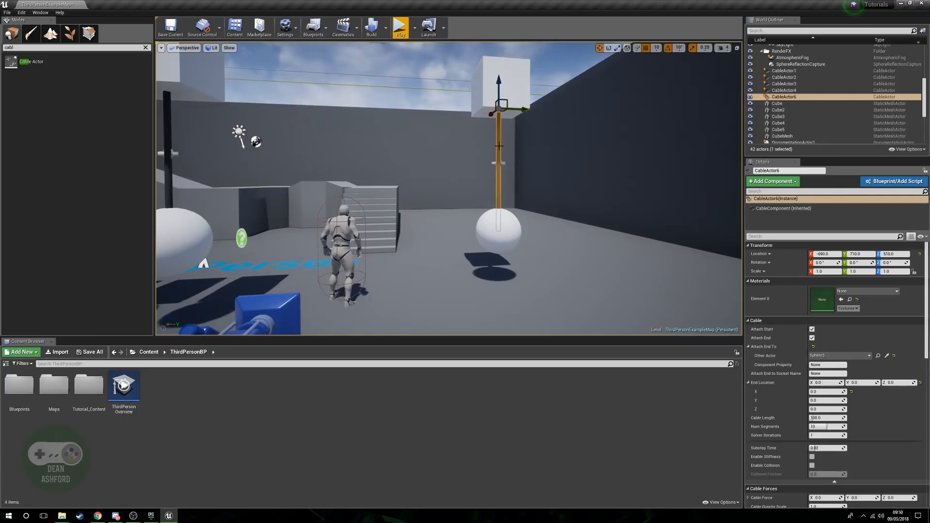
key(Delete)
Select the new cube, its physics constraint and its sphere, and raise all three together until the sphere reaches the cube's former height.
click(493, 97)
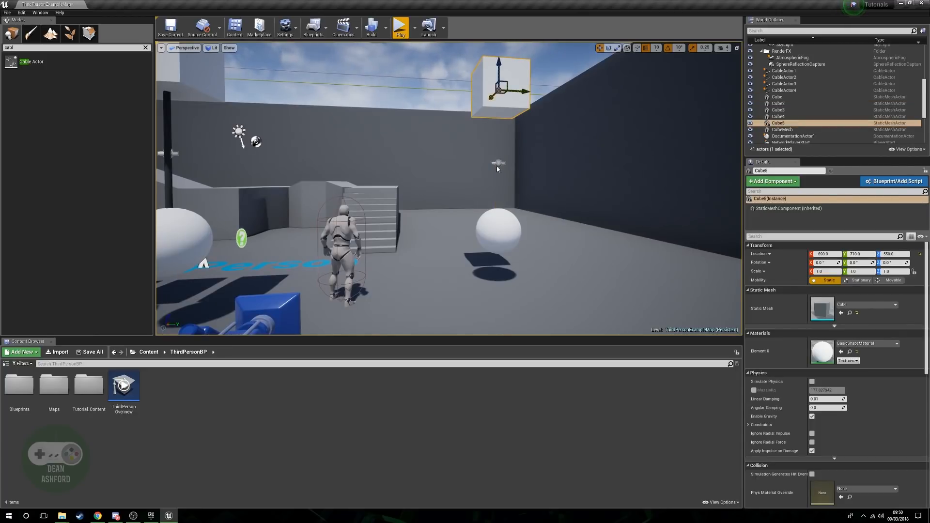
ctrl+click(497, 165)
ctrl+click(501, 239)
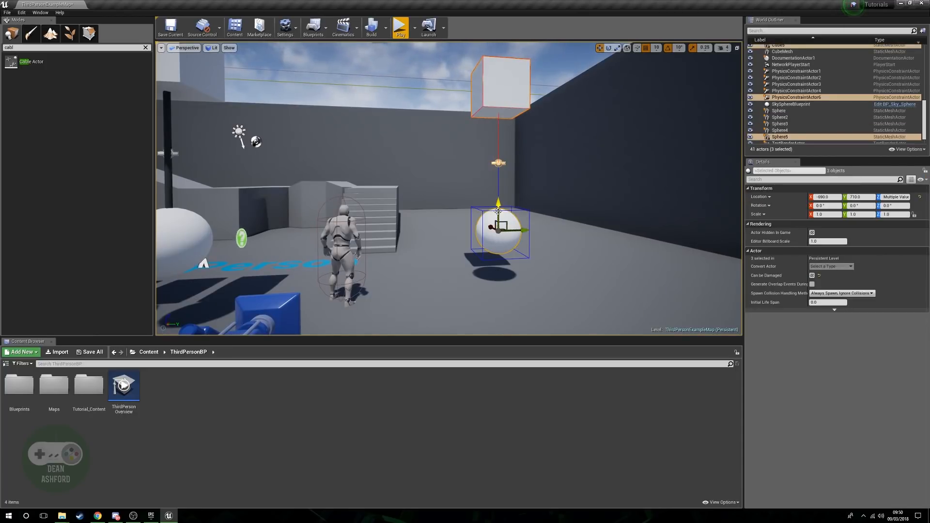
drag(499, 213, 490, 72)
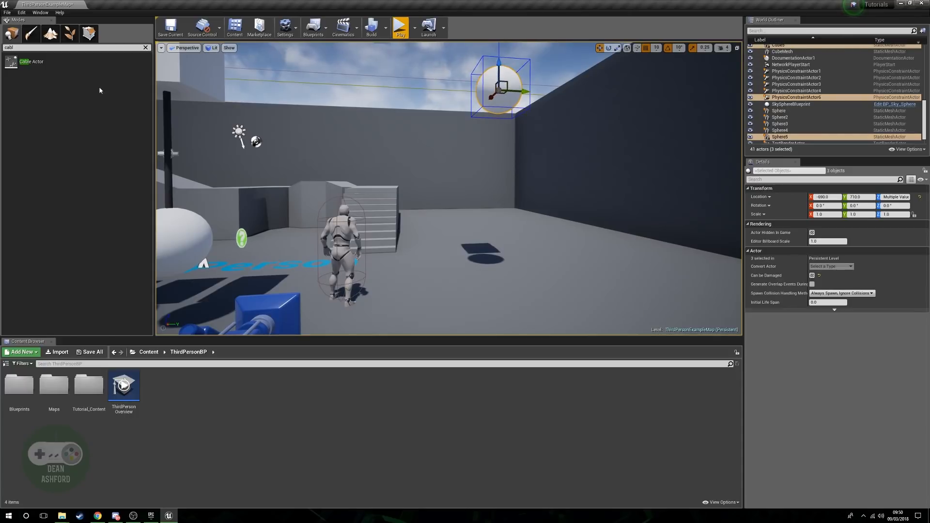
right_drag(540, 157, 537, 96)
Duplicate the raised sphere and place the copy directly below it at Z 300.
click(493, 254)
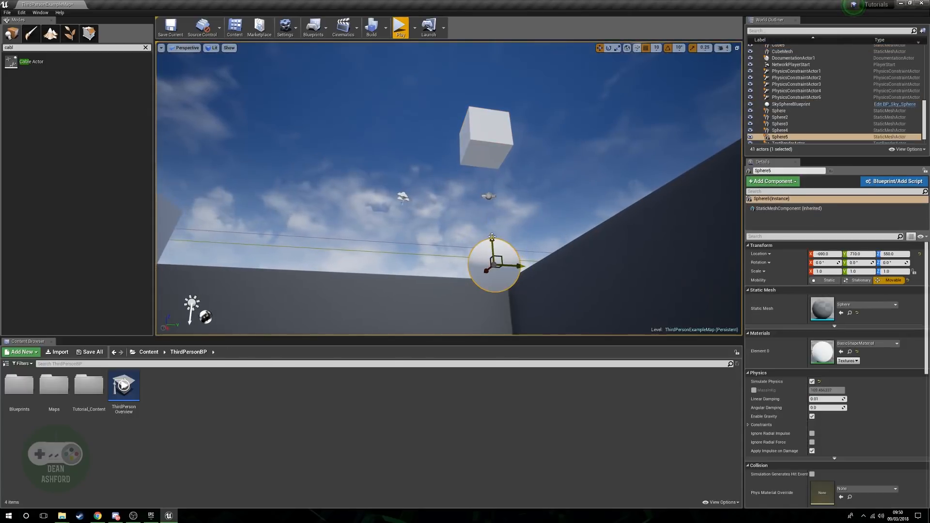
key(ctrl+w)
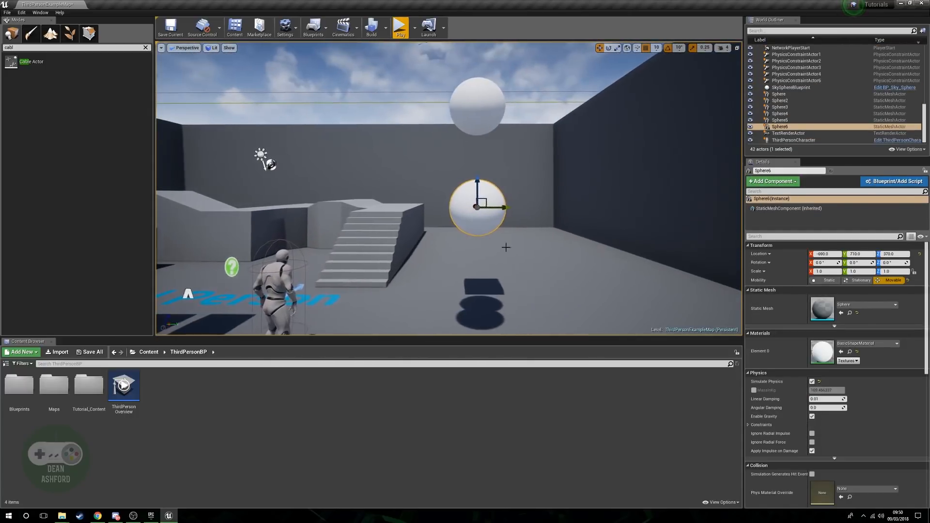
drag(477, 194, 477, 232)
right_drag(477, 230, 478, 159)
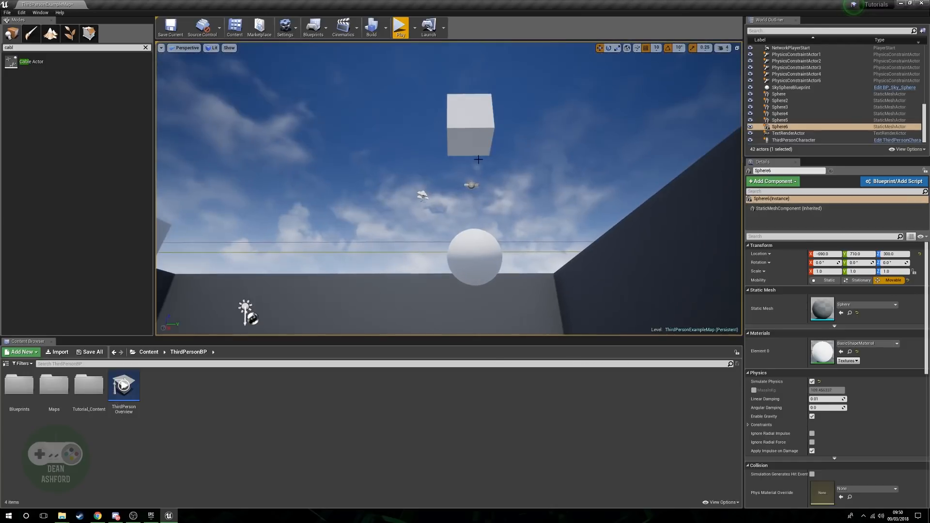
Lower the physics constraint to Z 410 between the two spheres, and assign the upper and lower spheres as its constraint actors.
click(471, 185)
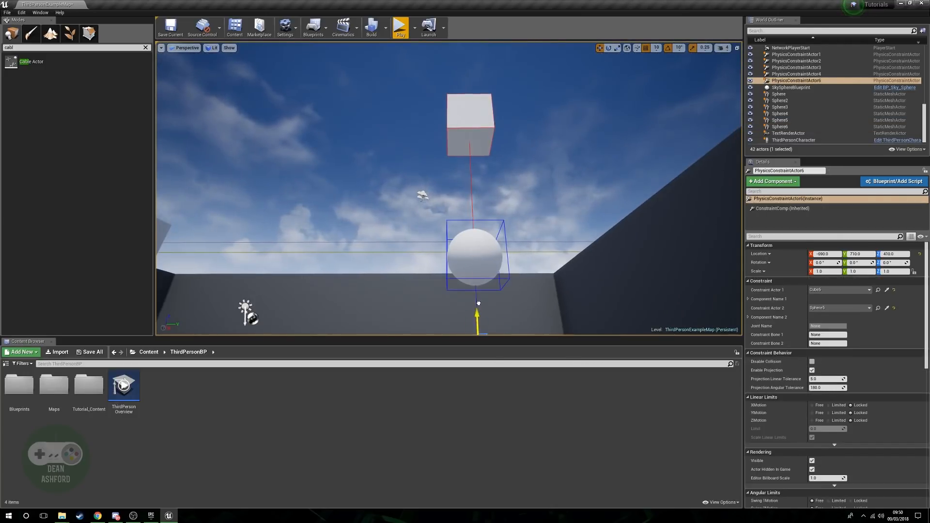
key(f)
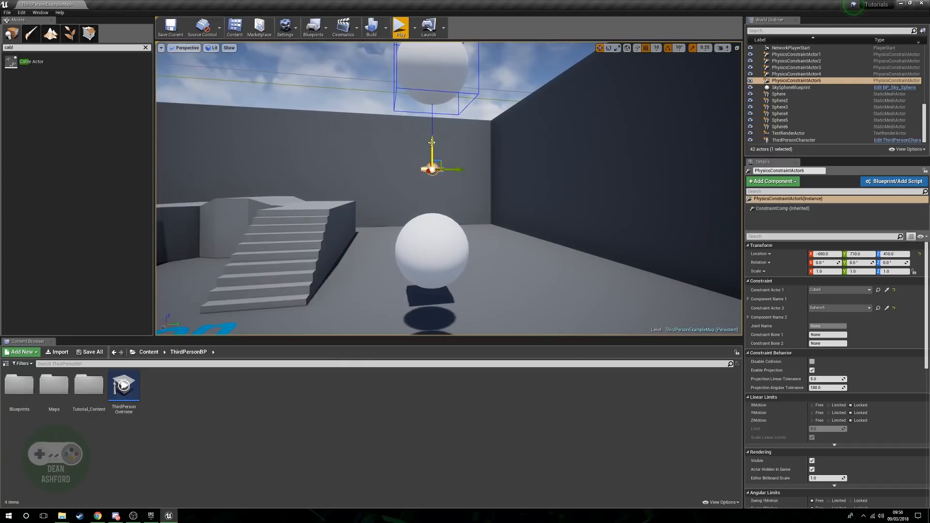
right_drag(441, 167, 427, 169)
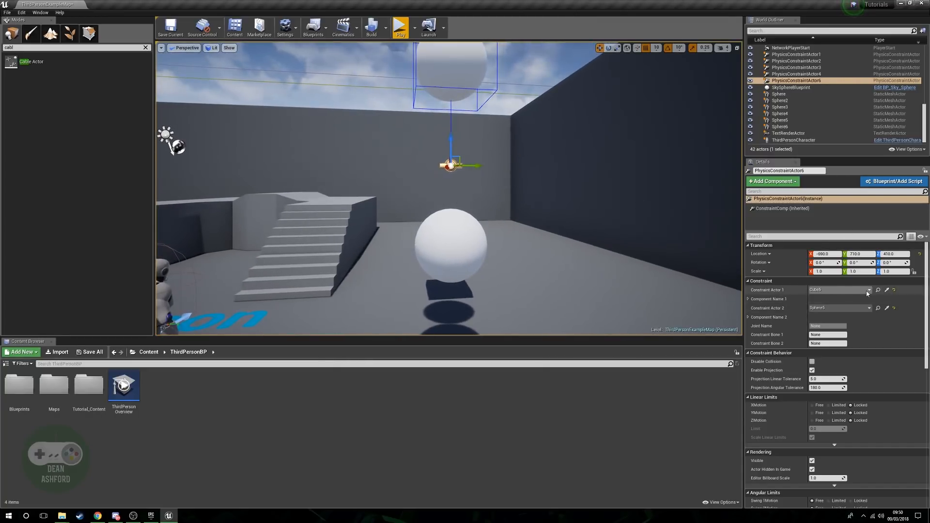
click(886, 290)
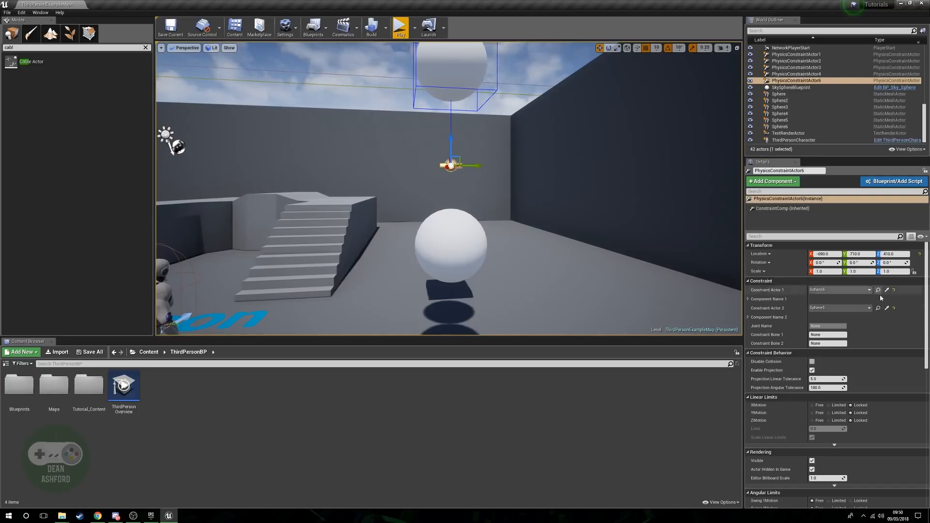
click(466, 238)
Play the level and run the character to the two stacked spheres to test the constraint, and stop playing.
right_drag(477, 251, 460, 206)
key(s)
click(401, 26)
key(s)
key(w)
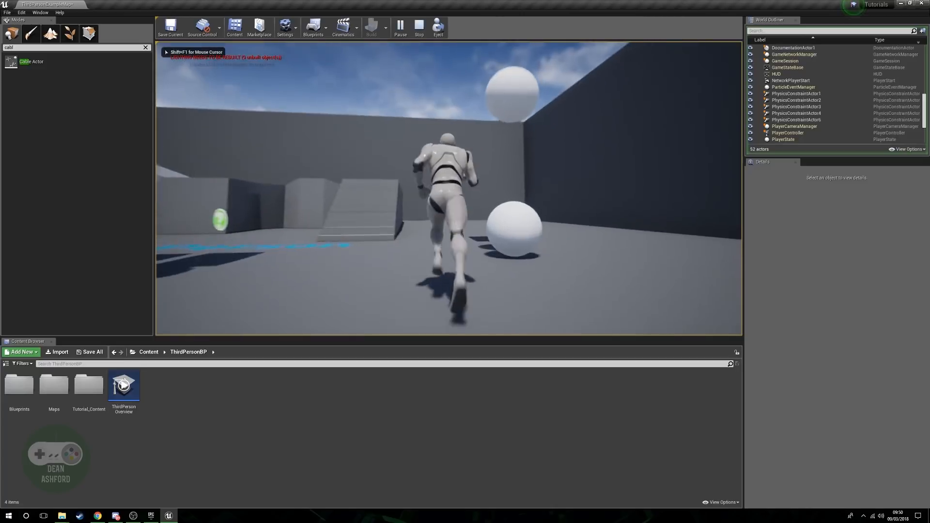
key(d)
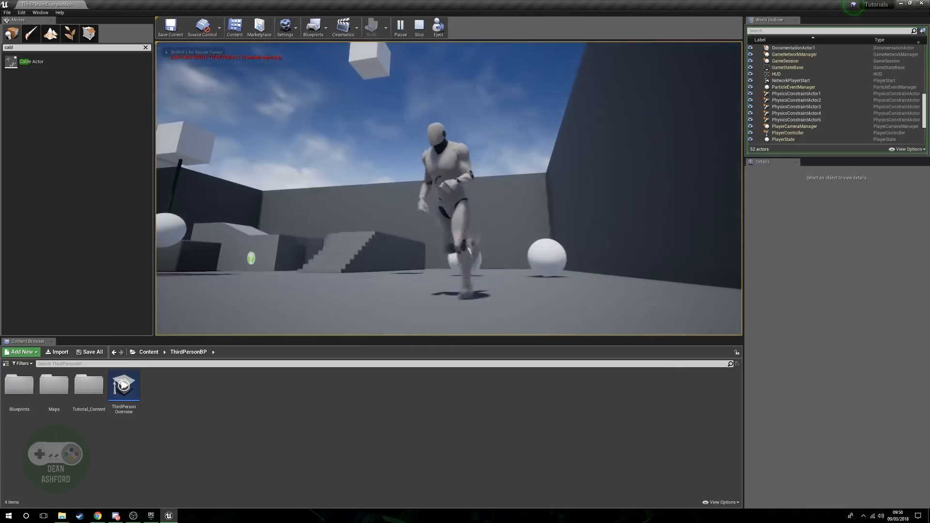
key(Escape)
Raise the physics constraint to Z 700 between cube and upper sphere, and assign Cube5 and Sphere5 as its constraint actors.
right_drag(428, 206, 427, 252)
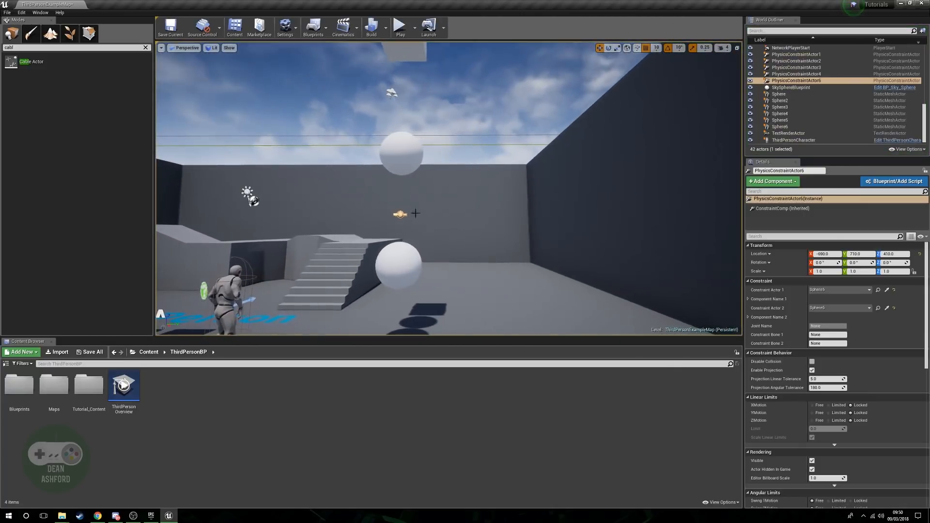
click(427, 205)
click(398, 213)
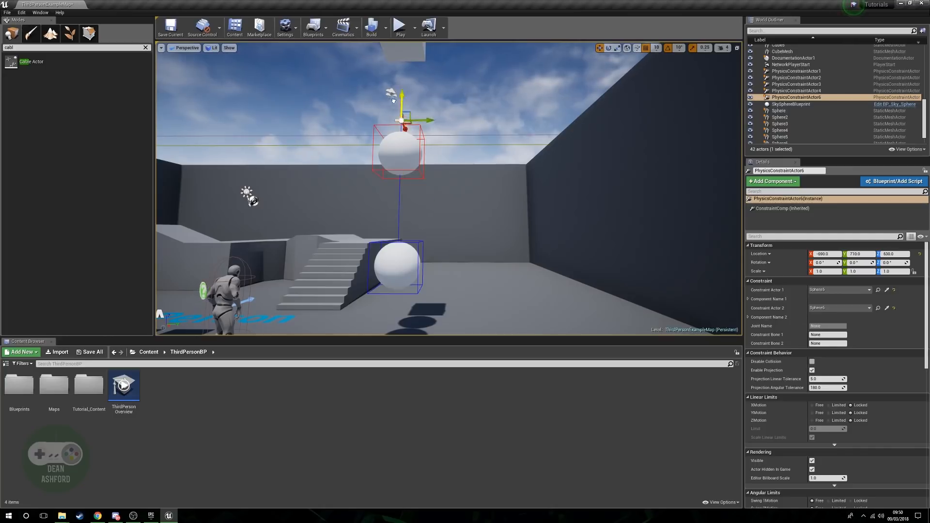
right_drag(425, 124, 478, 130)
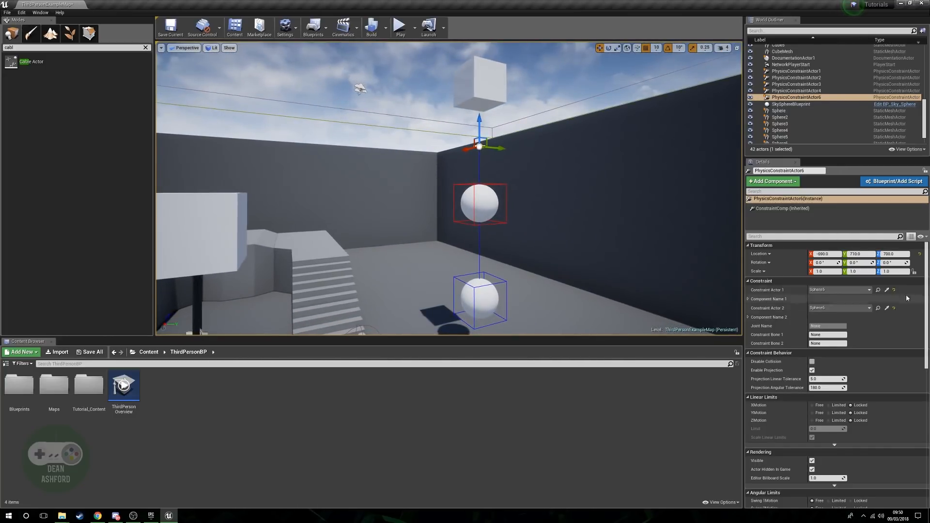
click(887, 290)
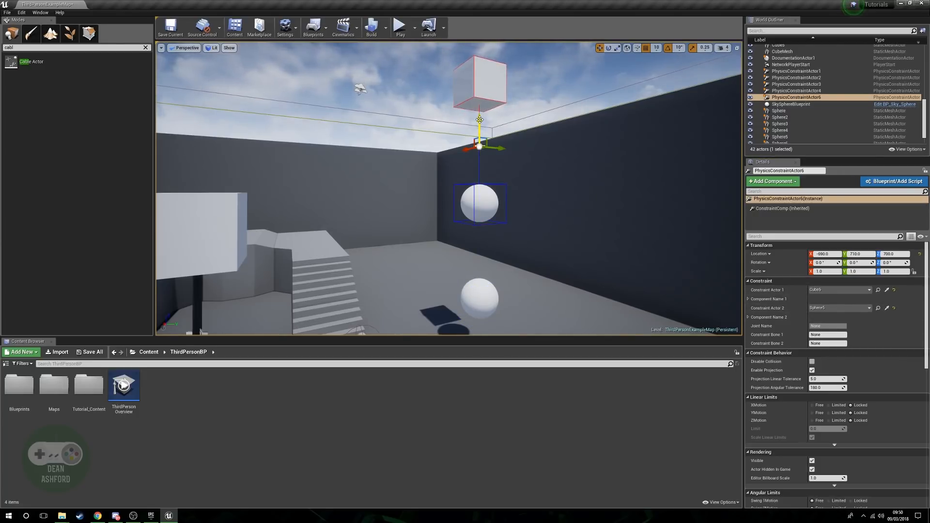
Duplicate the physics constraint down to Z 410 between the spheres, and assign the upper and lower spheres as its constraint actors.
alt+drag(479, 119, 480, 159)
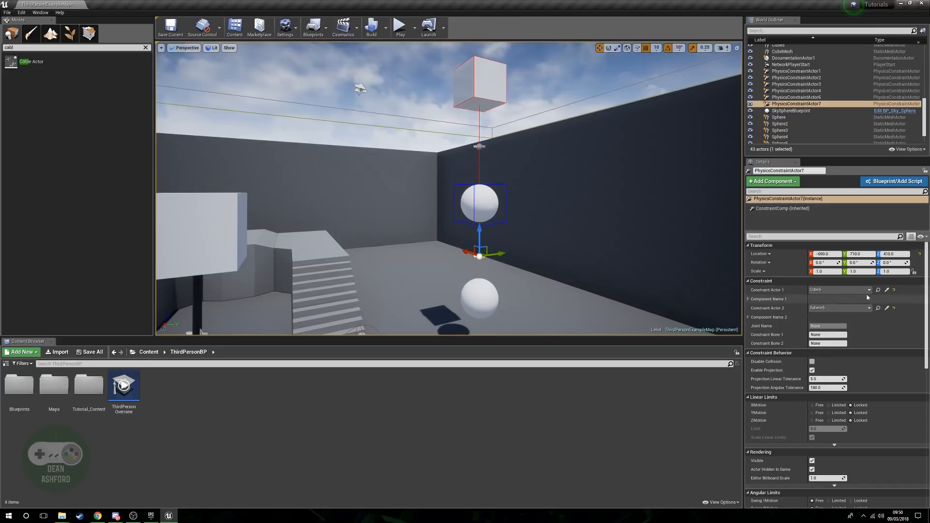
click(887, 308)
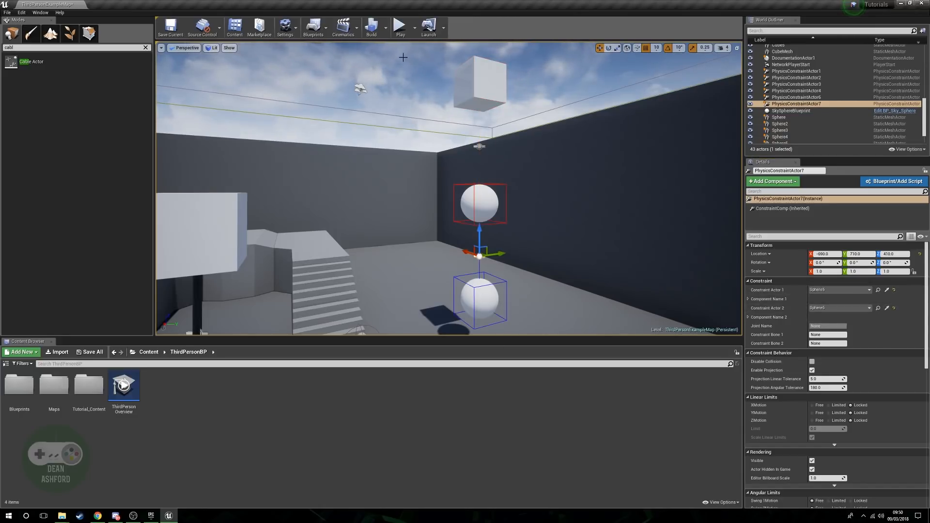
Play the level, run the character into the chained spheres to test the double pendulum, and stop playing.
click(400, 26)
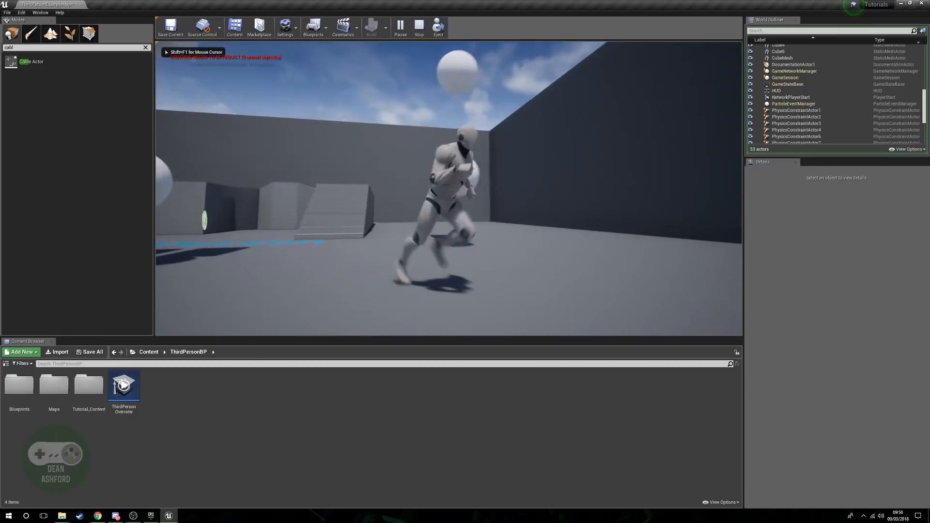
key(w)
key(d)
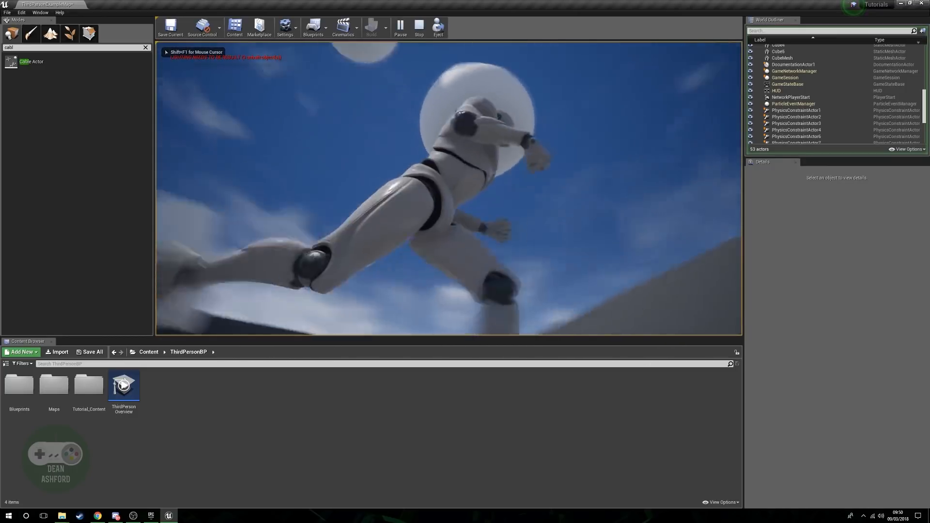
key(s)
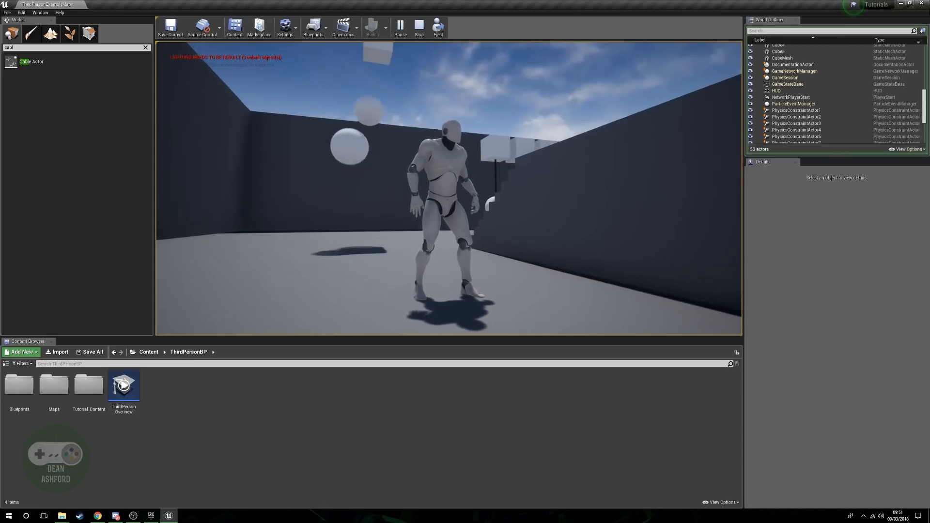
key(w)
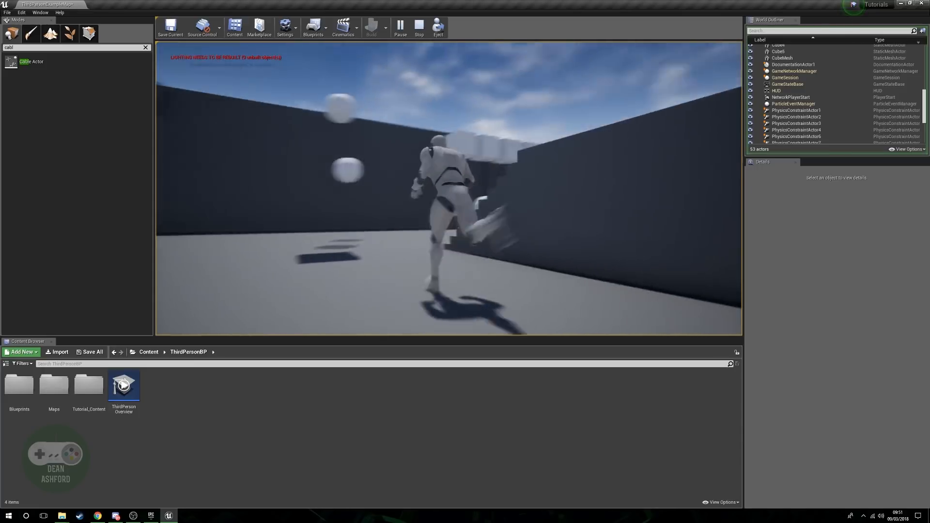
key(s)
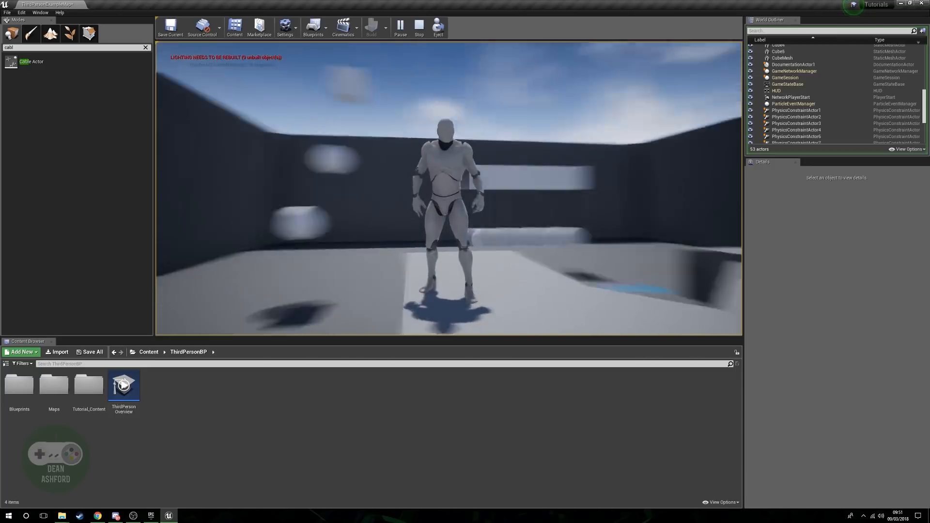
key(Escape)
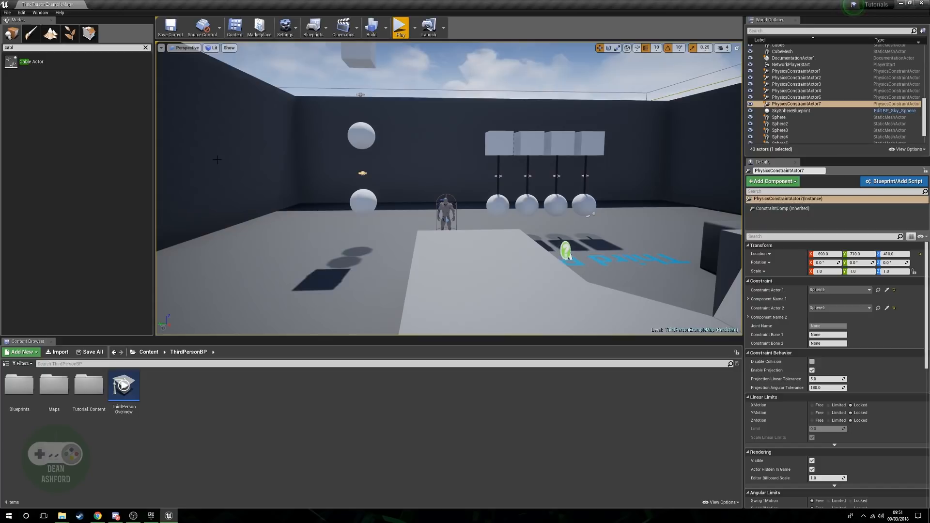
Inspect the double pendulum from several distances, including the upper physics constraint and the cube and sphere it links.
key(w)
right_drag(466, 276, 493, 283)
key(s)
key(s)
key(w)
key(s)
key(w)
key(s)
key(s)
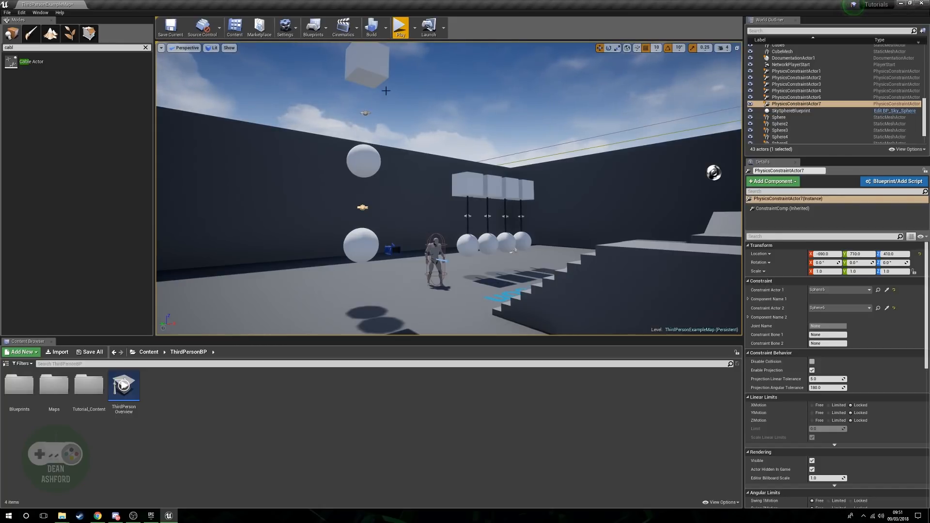
click(361, 114)
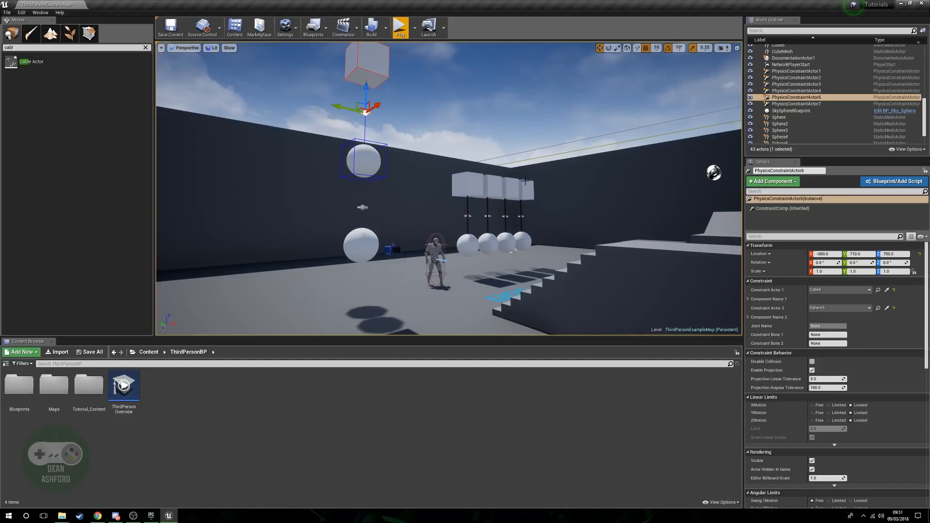
mouse_move(366, 236)
right_down()
mouse_move(372, 220)
mouse_move(373, 230)
right_up()
key(w)
Place a basic cone in the air beside the two stacked spheres, at about the height of the lower physics constraint.
click(33, 36)
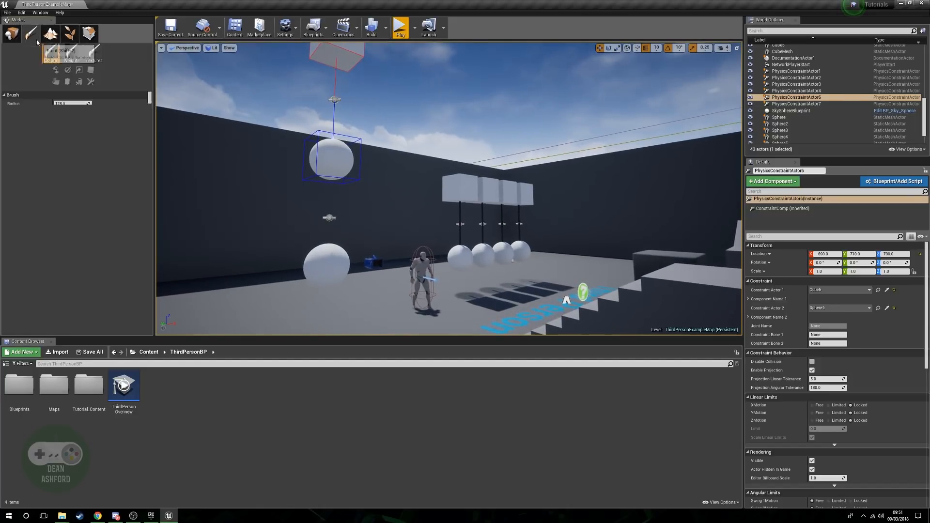
click(50, 34)
click(12, 33)
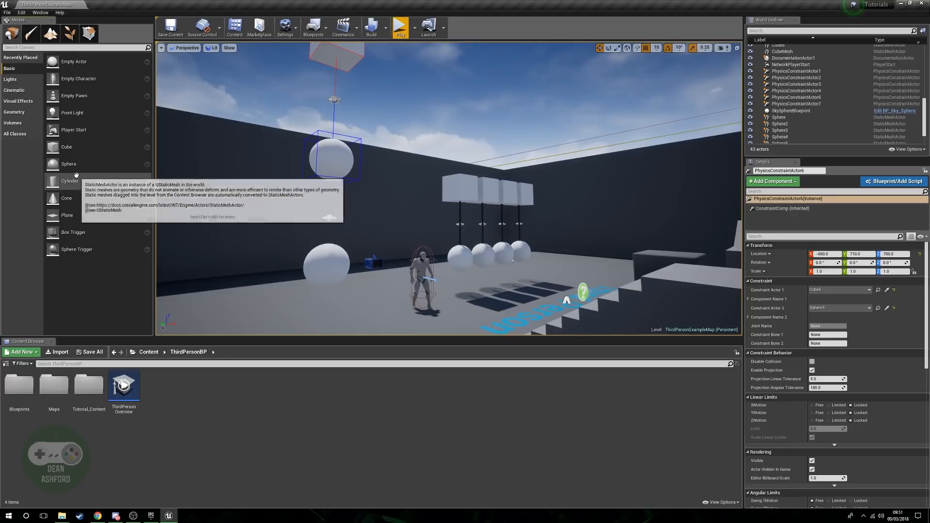
drag(80, 196, 253, 222)
click(368, 218)
key(f)
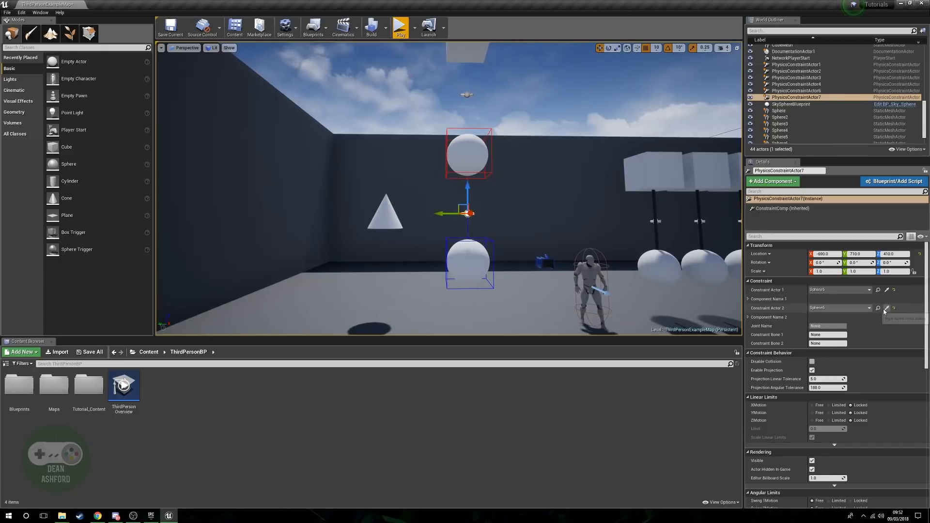
Assign the cone as Constraint Actor 2 of the lower physics constraint, in place of the lower sphere.
click(887, 311)
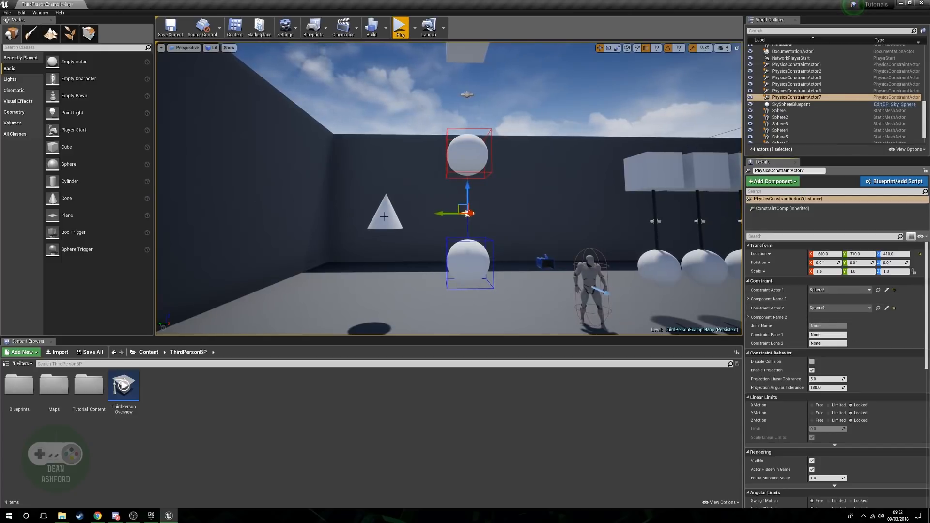
click(387, 219)
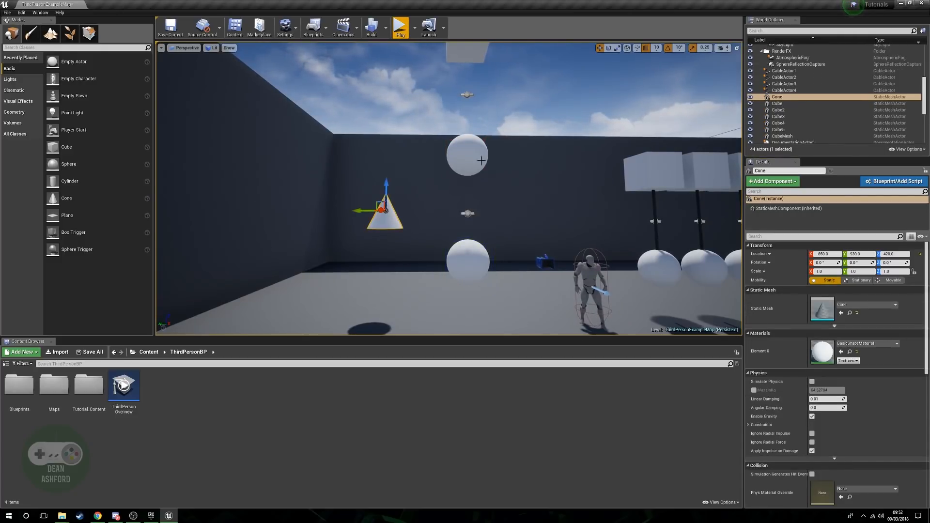
click(467, 213)
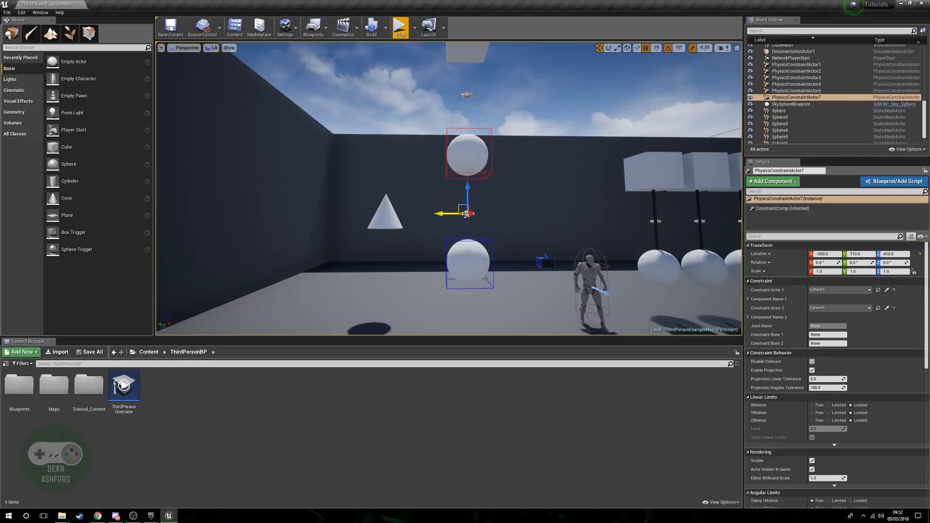
click(887, 310)
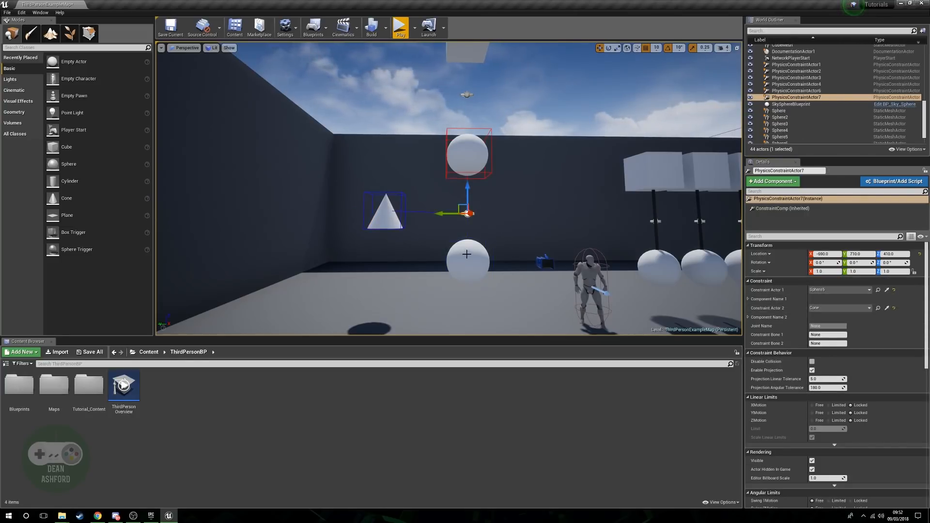
Enable Simulate Physics on the cone, and delete the lower sphere of the double pendulum.
click(395, 223)
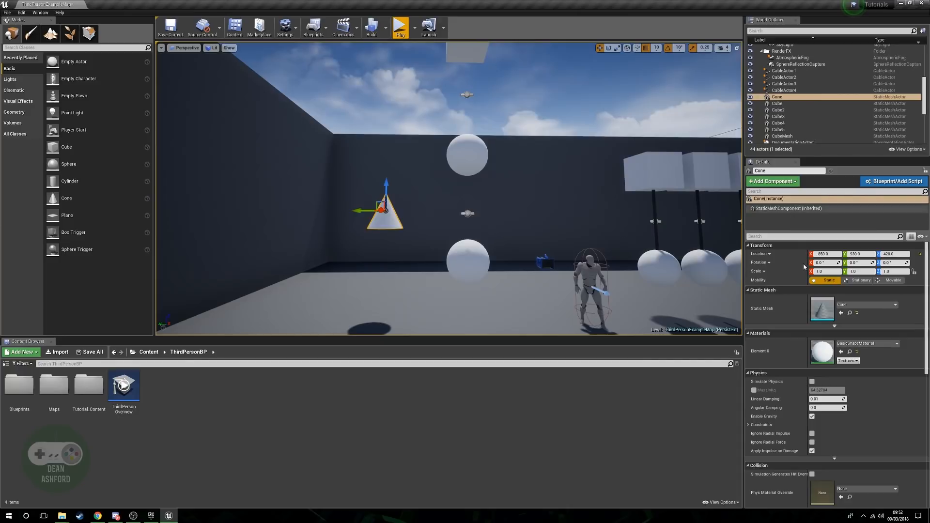
click(812, 381)
click(481, 264)
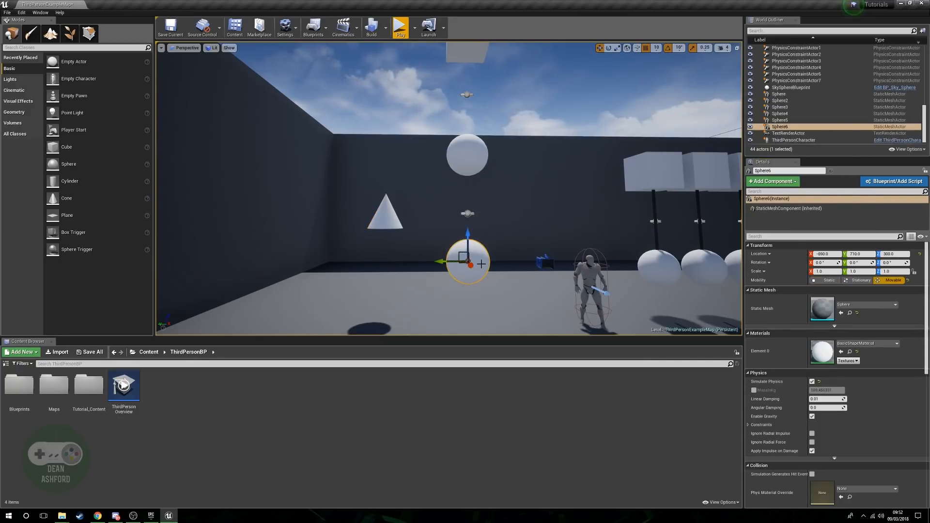
key(Delete)
right_drag(475, 218, 431, 225)
key(d)
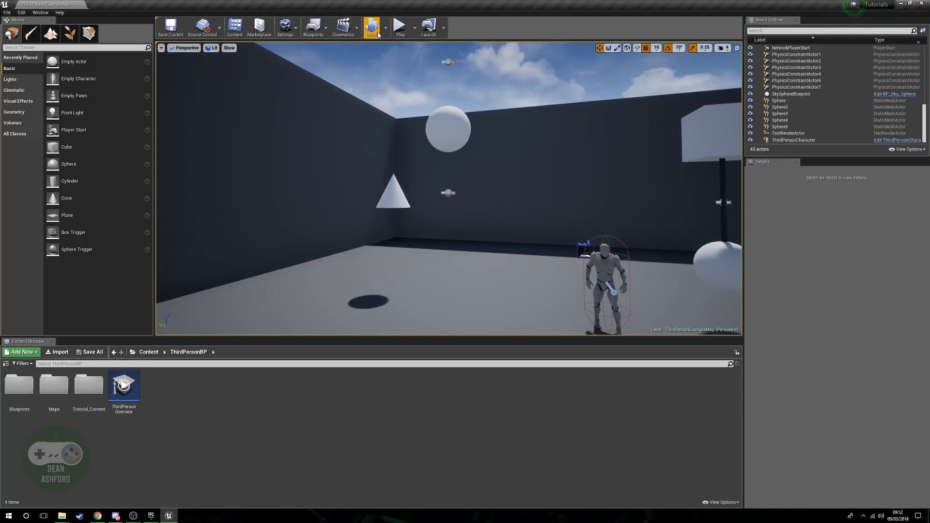
Play the level and move the character around the cone to test how it swings from the sphere, and stop playing.
click(400, 26)
key(w)
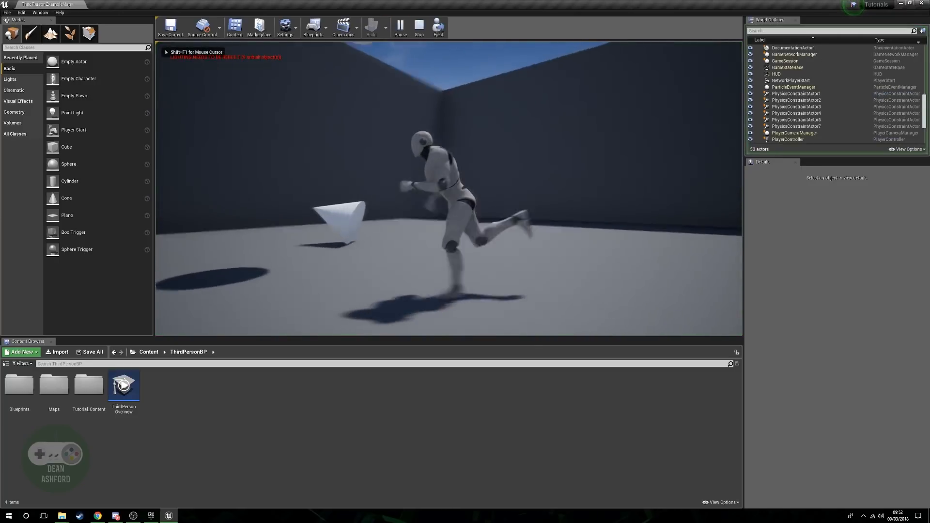
key(s)
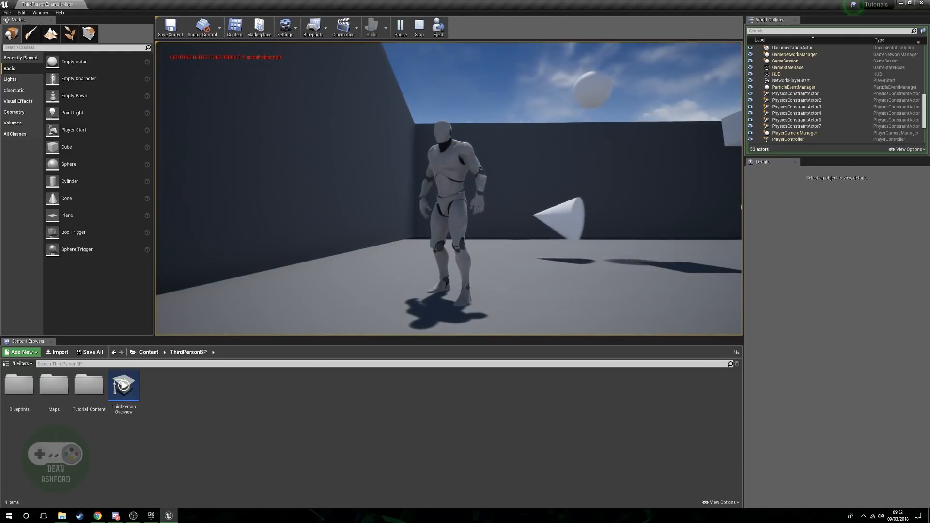
key(d)
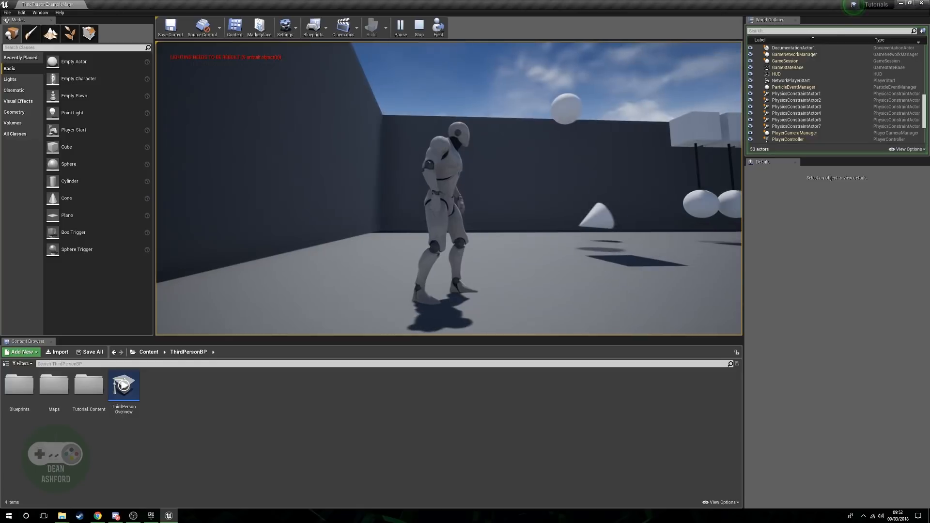
key(w)
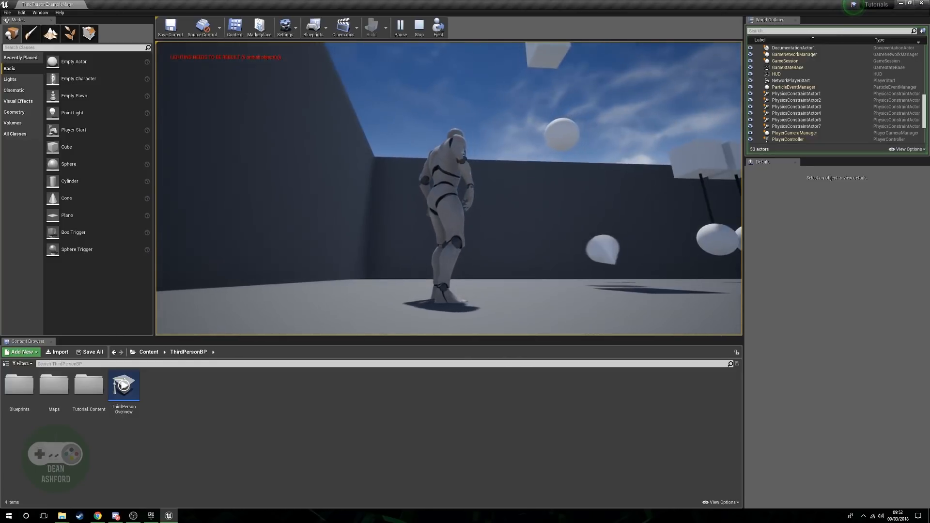
key(Escape)
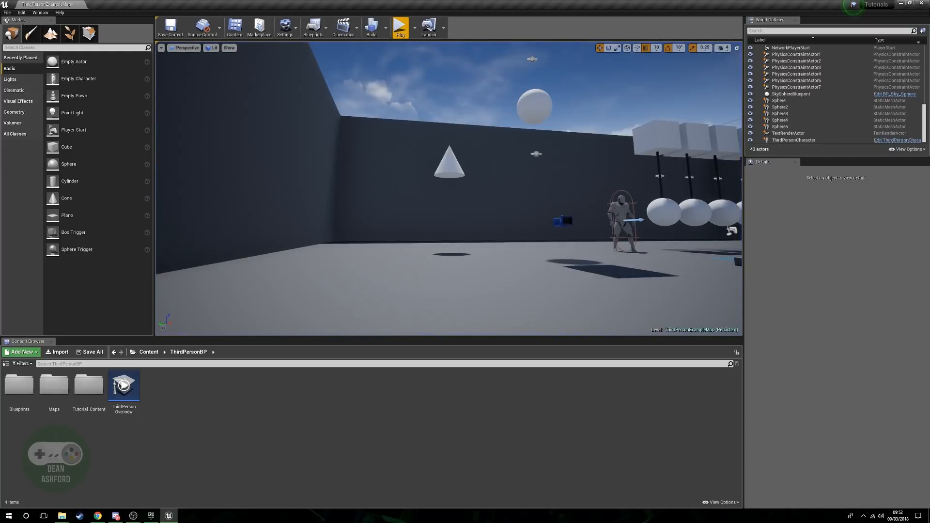
Move the physics constraint linking the sphere and cone sideways to Y 870 and raise it above the cone.
click(536, 153)
click(534, 155)
mouse_move(533, 155)
right_down()
mouse_move(543, 127)
mouse_move(538, 150)
right_up()
key(w)
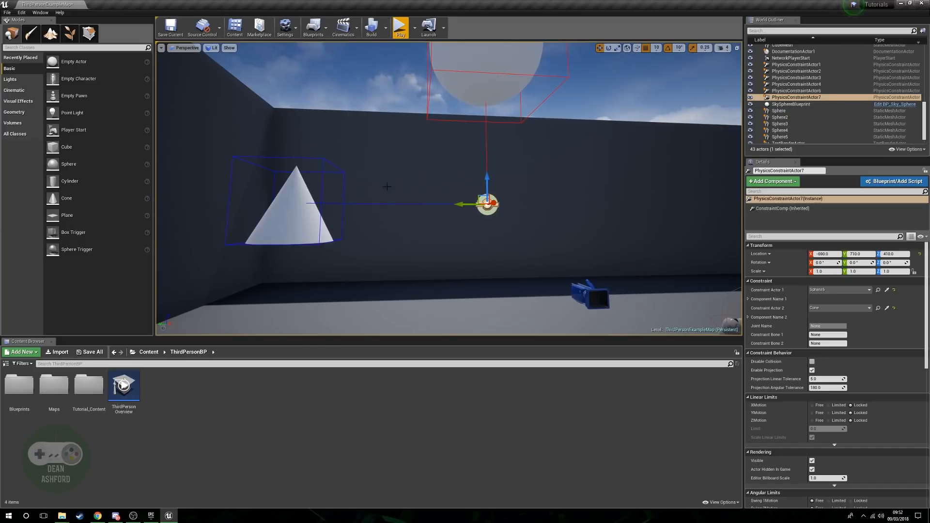
right_drag(483, 313, 443, 195)
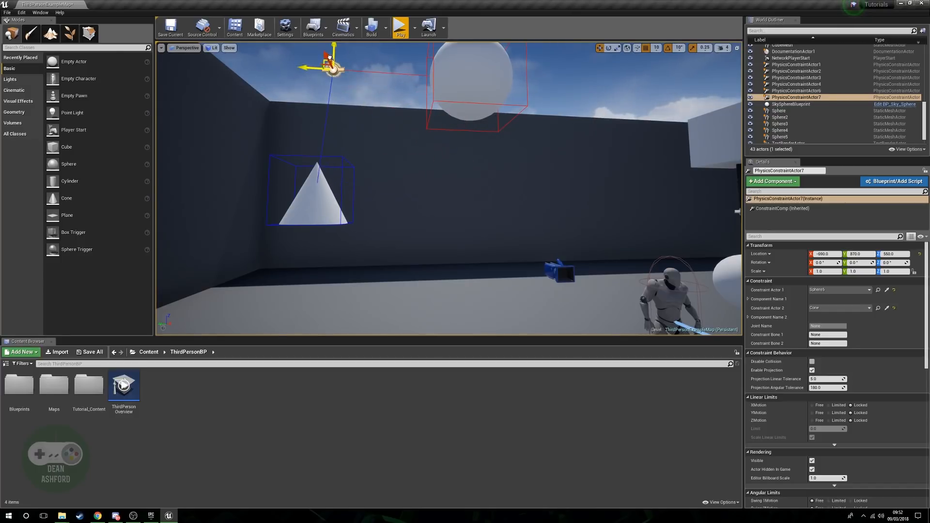
Play the level to test the cone's swing with the relocated constraint, and stop playing.
click(402, 28)
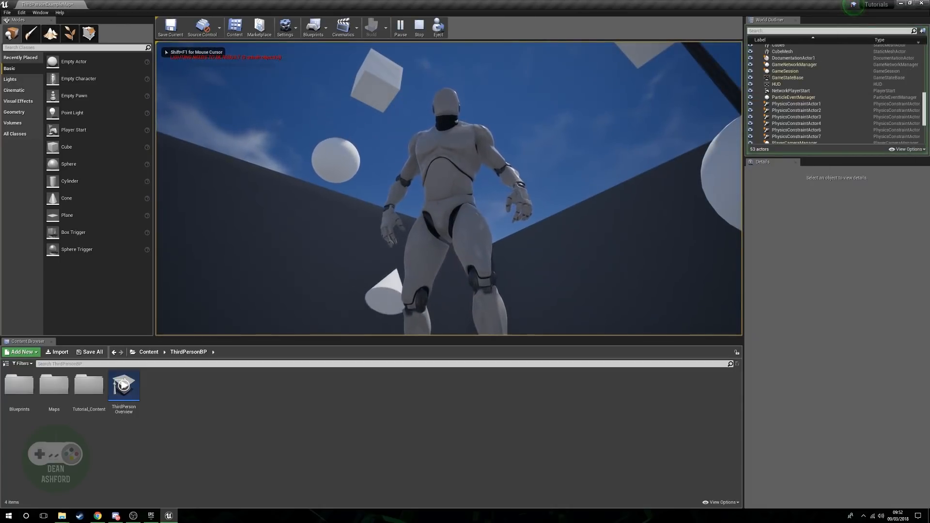
key(Escape)
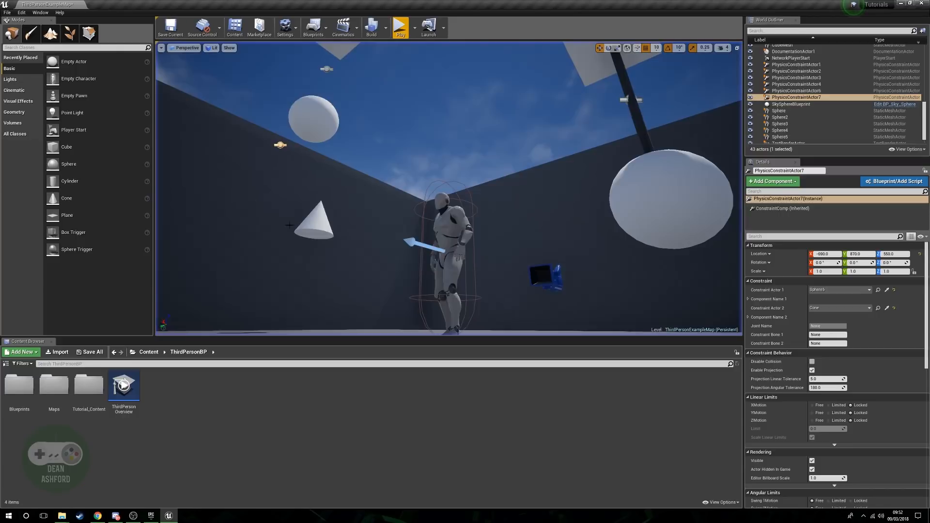
right_drag(448, 189, 480, 271)
key(s)
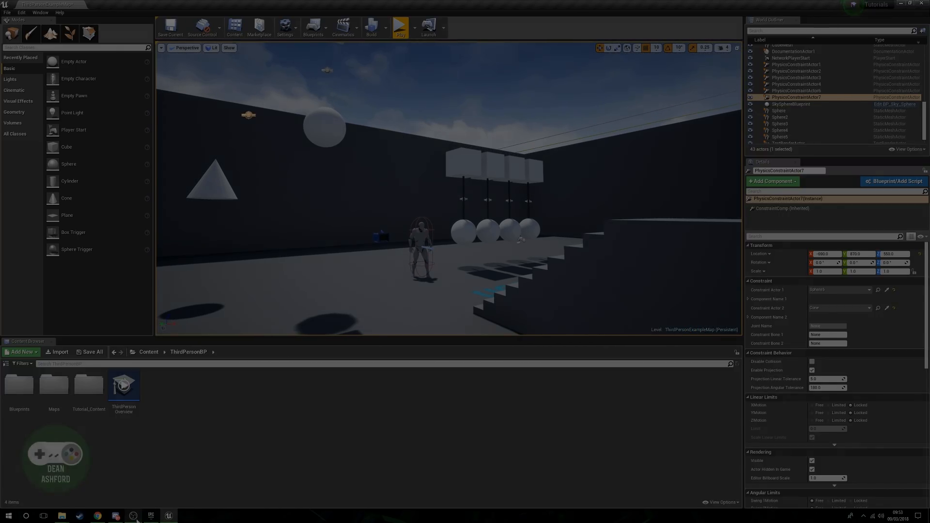